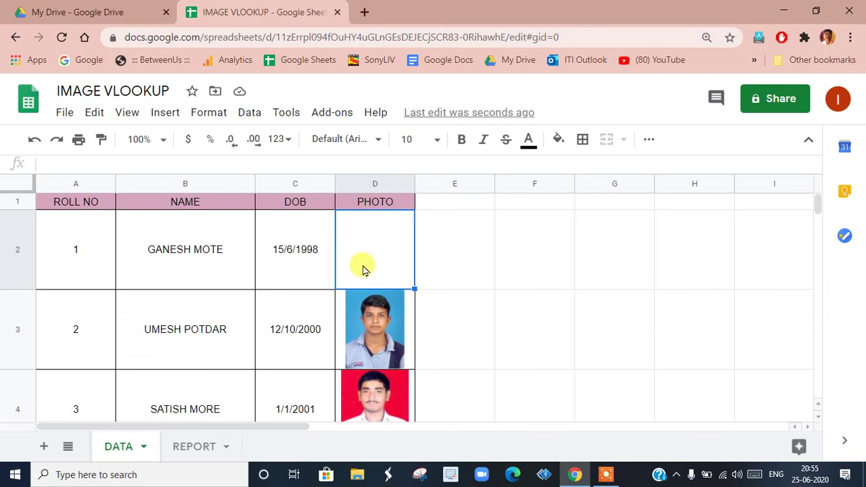
Examine the STUDENT PROFILE layout on the REPORT sheet and the student records and photos on the DATA sheet.
{"action": "left_click", "coordinate": [181, 448]}
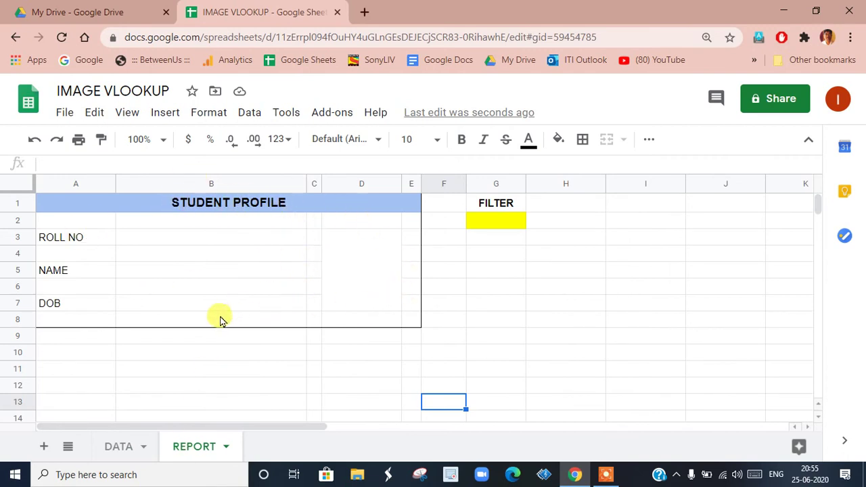
{"action": "left_click", "coordinate": [109, 453]}
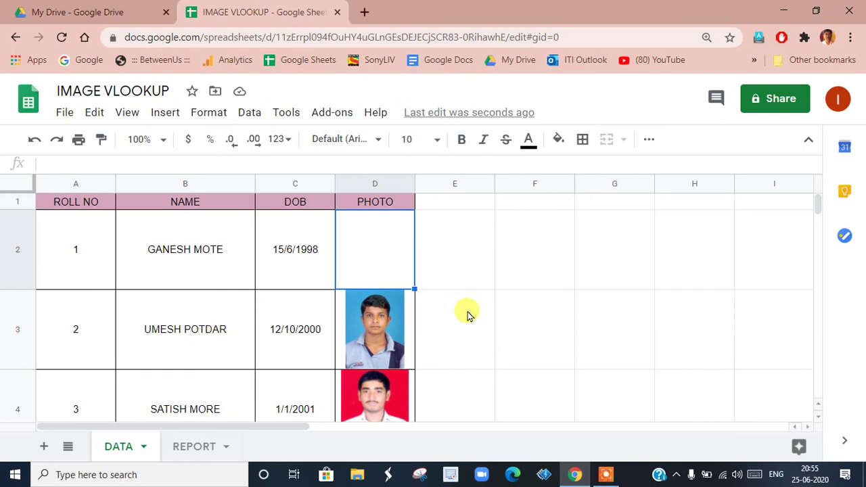
{"action": "scroll", "coordinate": [467, 314], "scroll_direction": "down", "scroll_amount": 3}
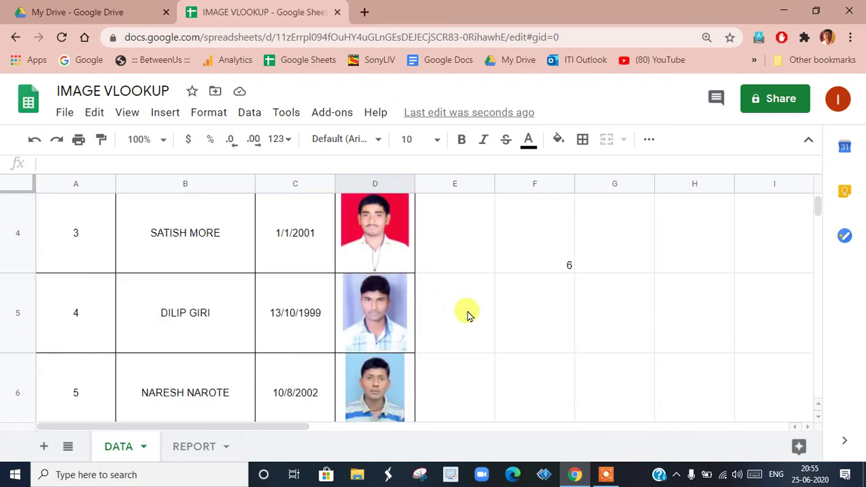
{"action": "scroll", "coordinate": [451, 323], "scroll_direction": "up", "scroll_amount": 3}
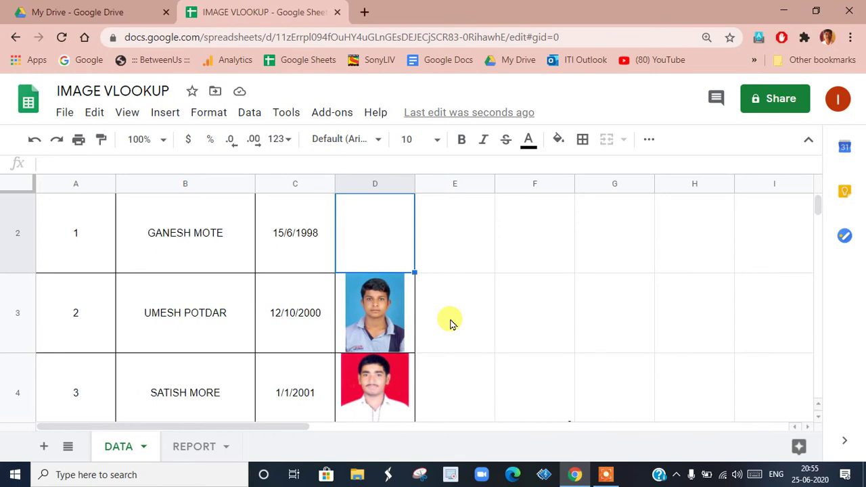
{"action": "left_click", "coordinate": [452, 322]}
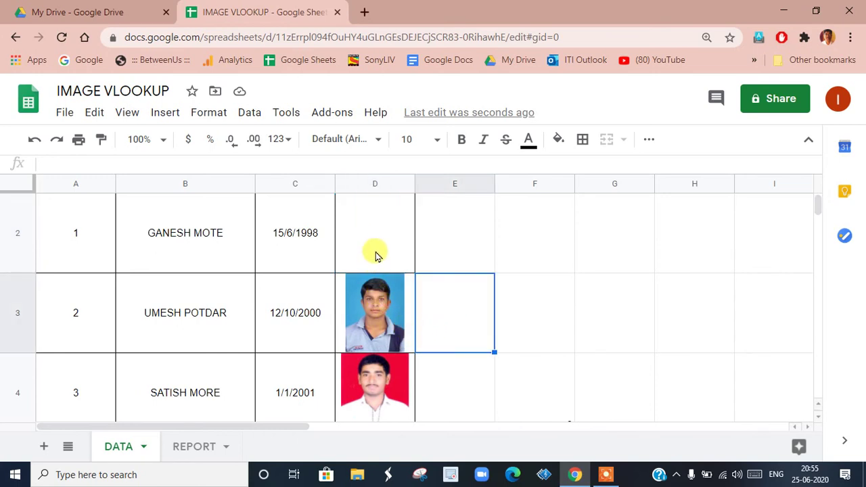
{"action": "scroll", "coordinate": [479, 314], "scroll_direction": "up", "scroll_amount": 1}
{"action": "scroll", "coordinate": [479, 315], "scroll_direction": "down", "scroll_amount": 3}
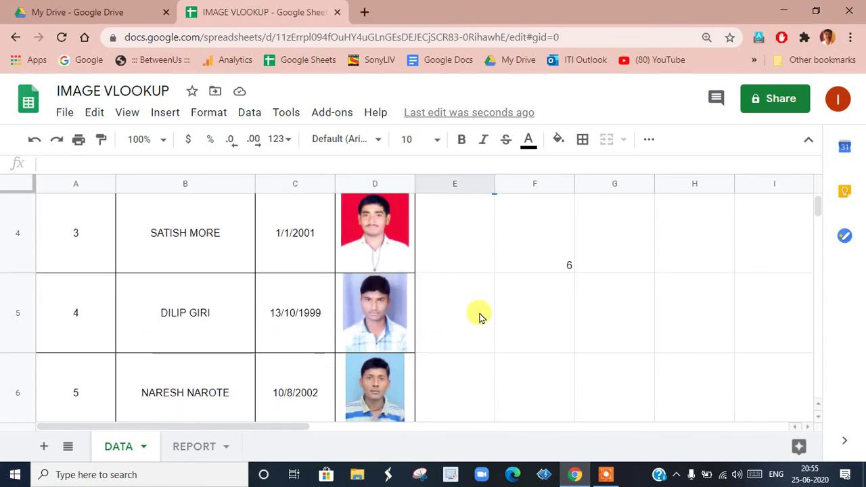
{"action": "scroll", "coordinate": [480, 316], "scroll_direction": "up", "scroll_amount": 2}
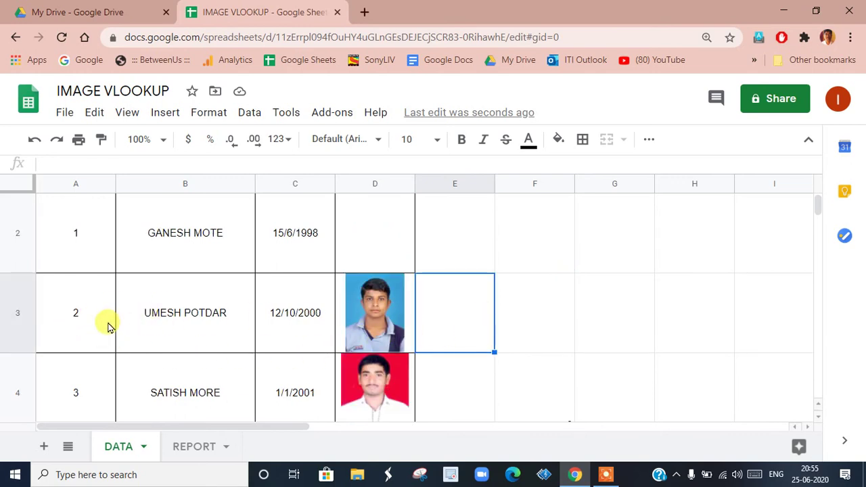
{"action": "scroll", "coordinate": [107, 325], "scroll_direction": "down", "scroll_amount": 6}
{"action": "scroll", "coordinate": [95, 332], "scroll_direction": "up", "scroll_amount": 6}
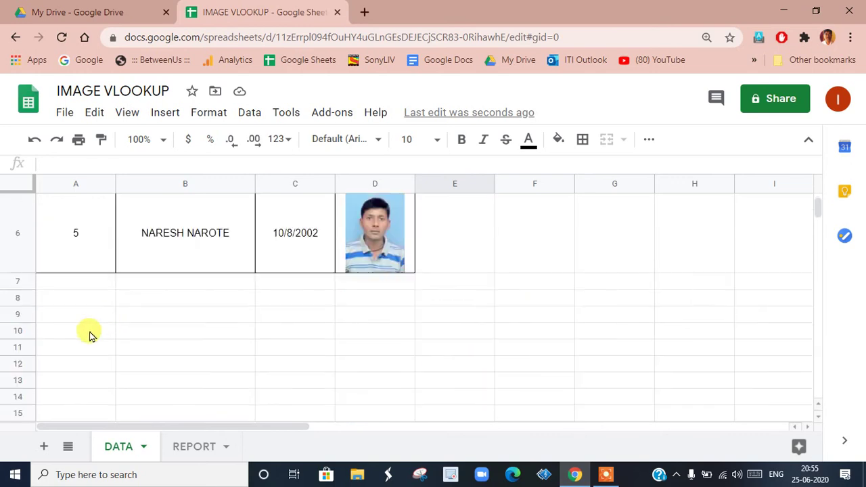
{"action": "scroll", "coordinate": [87, 337], "scroll_direction": "up", "scroll_amount": 1}
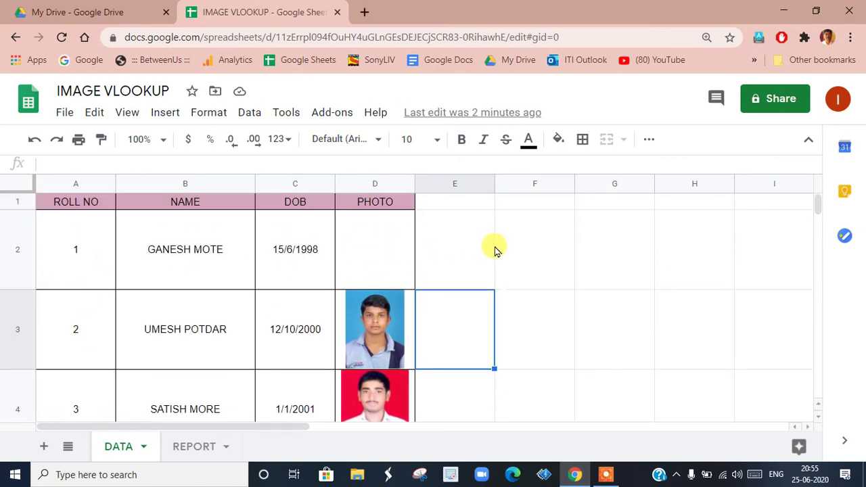
Insert a student photo from the "fitter trainee photos and sign" folder as an in-cell image in the empty PHOTO cell D2.
{"action": "left_click", "coordinate": [377, 246]}
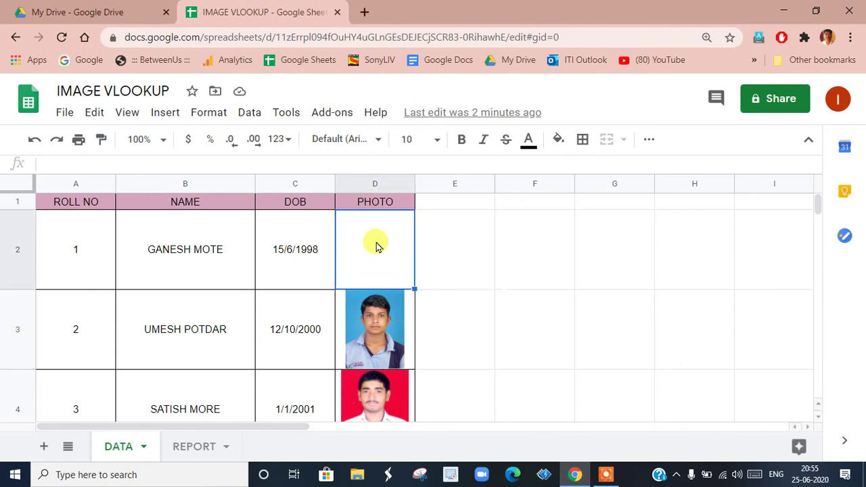
{"action": "left_click", "coordinate": [166, 114]}
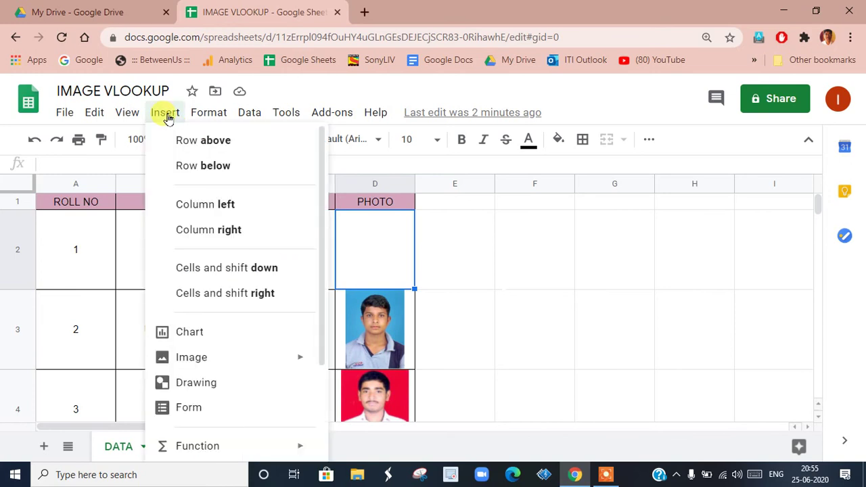
{"action": "mouse_move", "coordinate": [201, 359]}
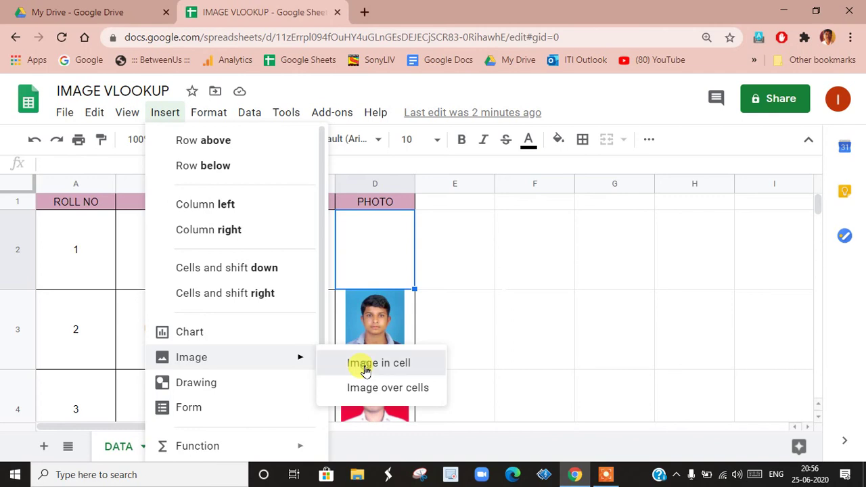
{"action": "left_click", "coordinate": [365, 370]}
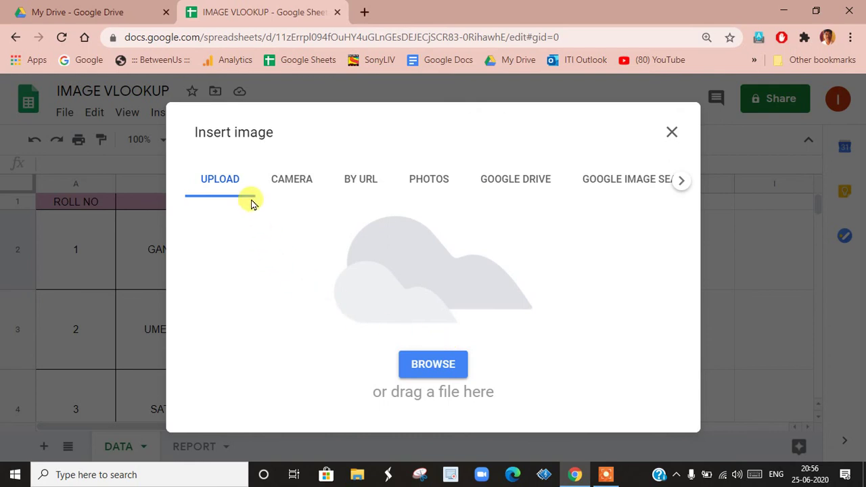
{"action": "left_click", "coordinate": [432, 371]}
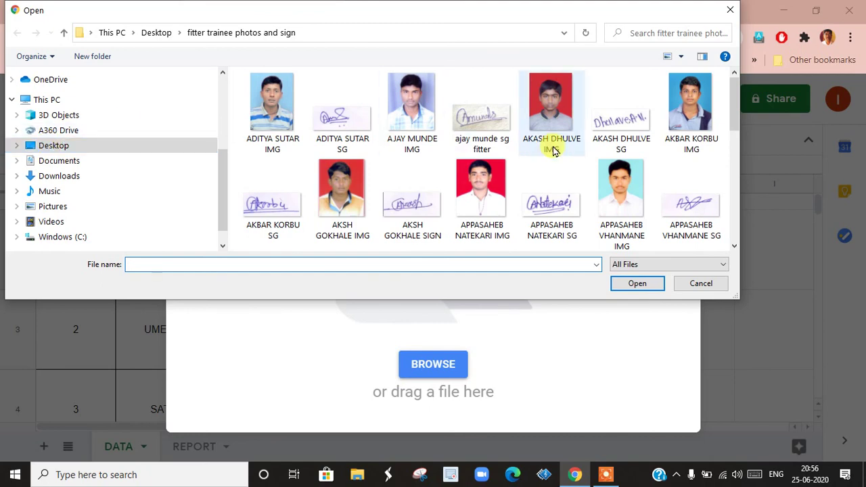
{"action": "scroll", "coordinate": [554, 147], "scroll_direction": "down", "scroll_amount": 5}
{"action": "scroll", "coordinate": [554, 149], "scroll_direction": "down", "scroll_amount": 2}
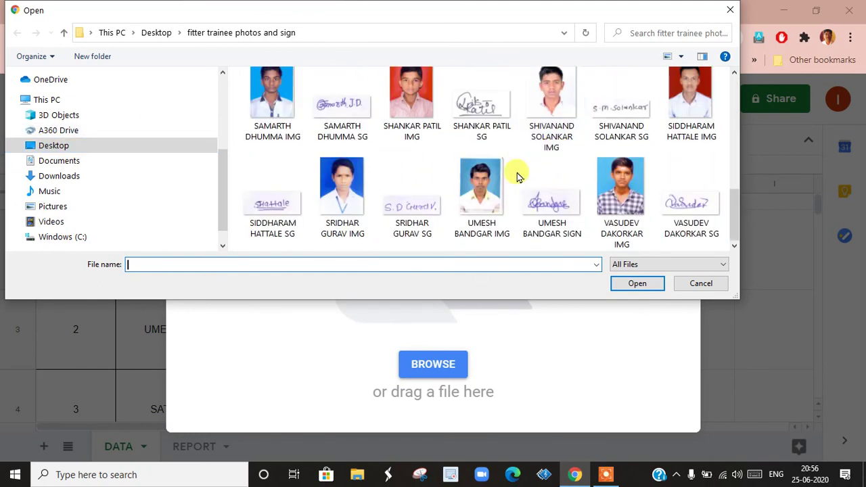
{"action": "left_click", "coordinate": [548, 101]}
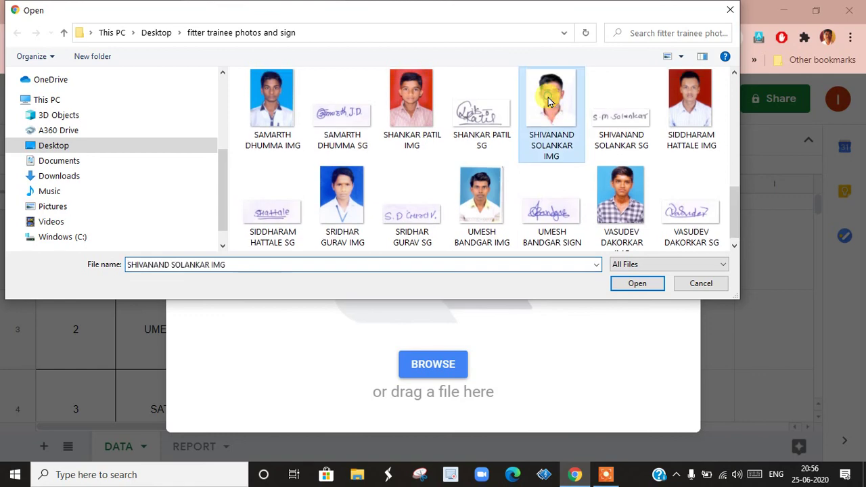
{"action": "left_click", "coordinate": [629, 285]}
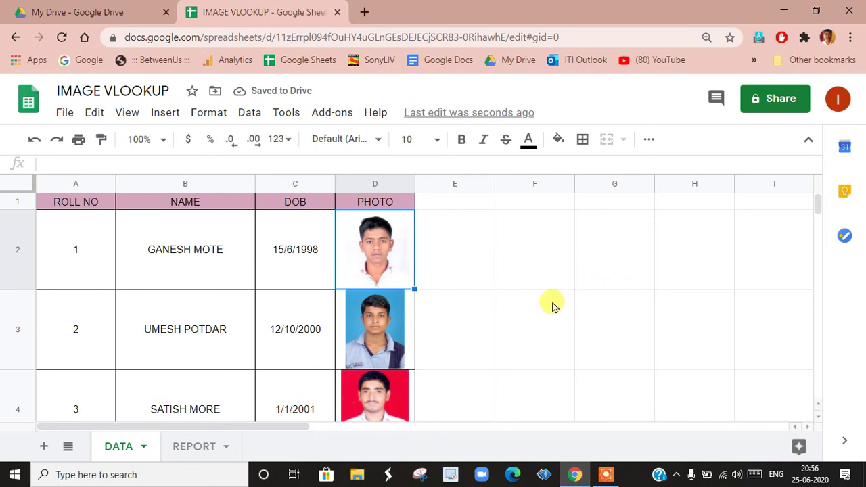
Define a data validation rule for the yellow FILTER cell G2 on the REPORT sheet as a list of items 1,2,3,4,5.
{"action": "scroll", "coordinate": [490, 332], "scroll_direction": "down", "scroll_amount": 5}
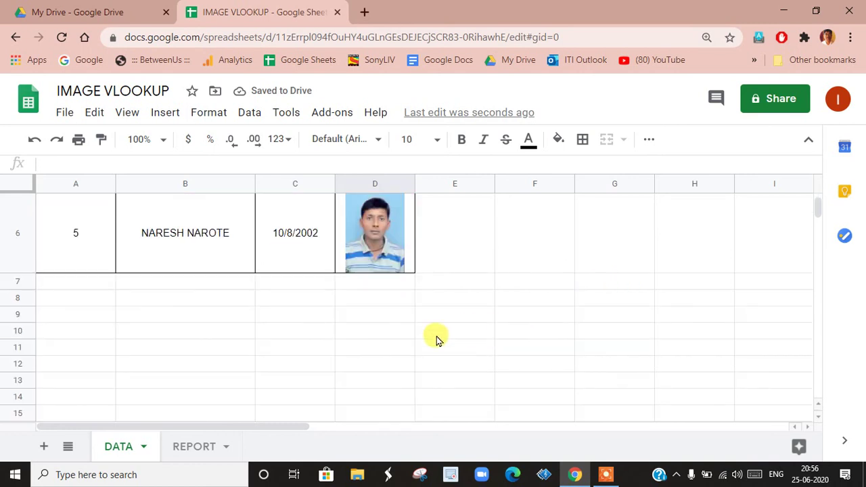
{"action": "left_click", "coordinate": [196, 446]}
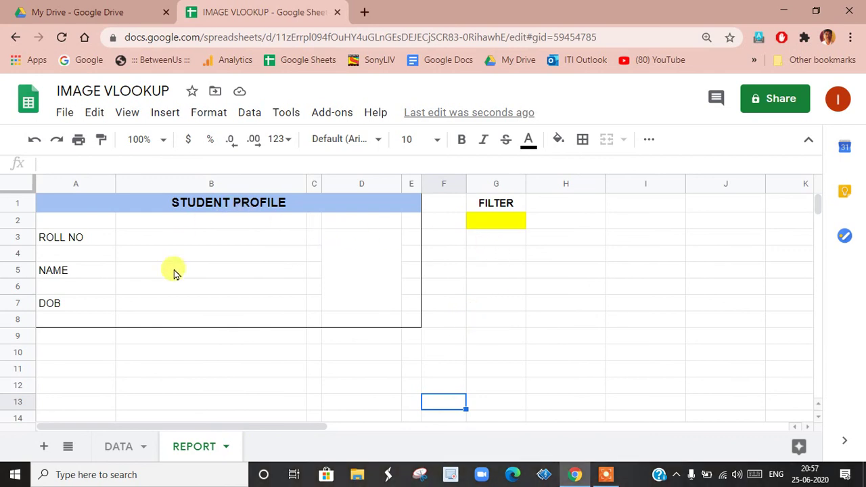
{"action": "left_click", "coordinate": [492, 227]}
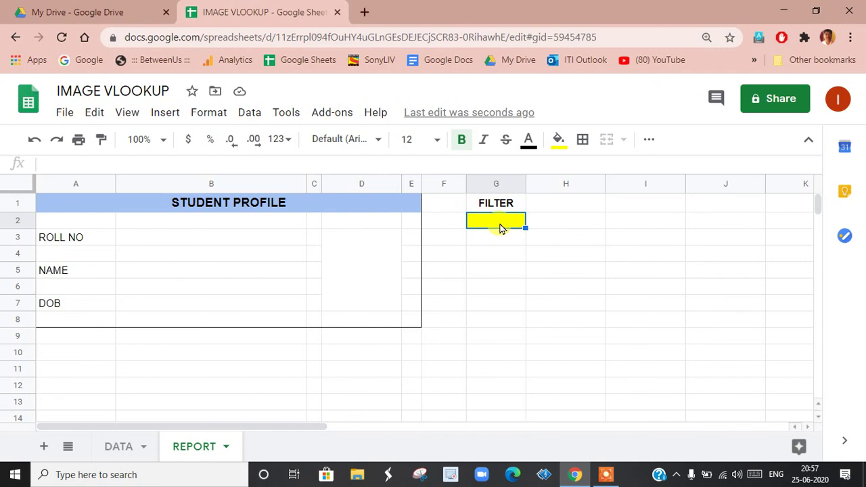
{"action": "left_click", "coordinate": [249, 116]}
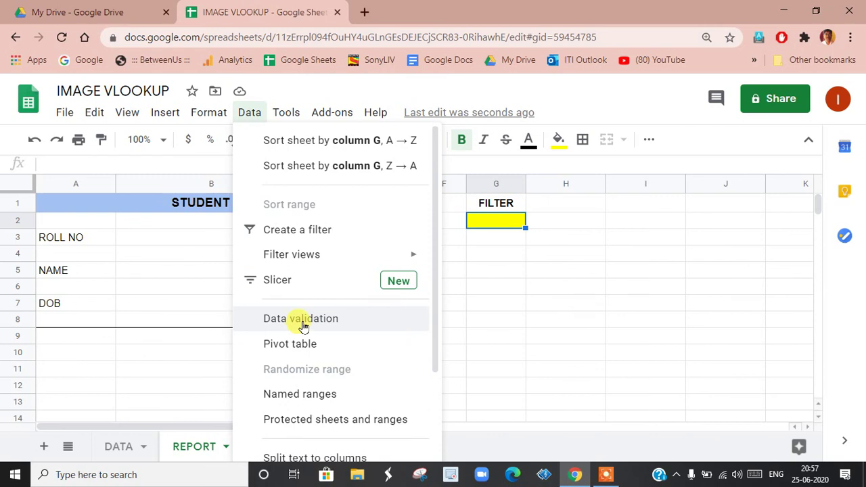
{"action": "left_click", "coordinate": [303, 320]}
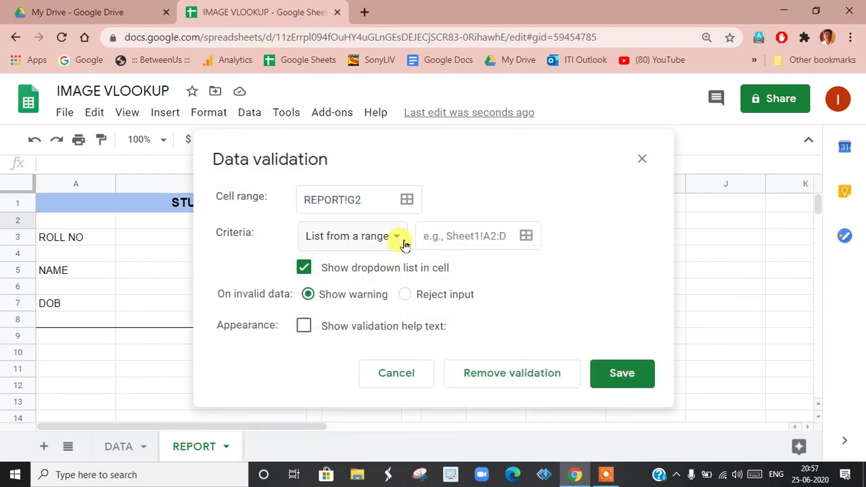
{"action": "left_click", "coordinate": [404, 245]}
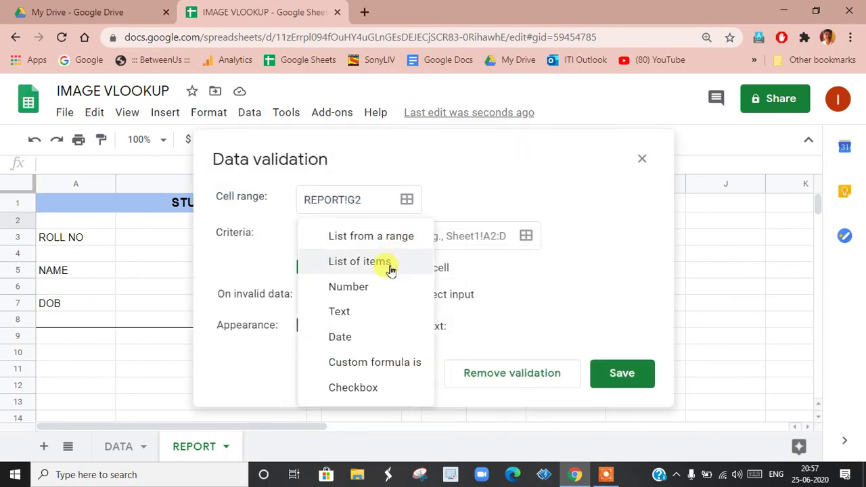
{"action": "left_click", "coordinate": [391, 265]}
{"action": "left_click", "coordinate": [412, 237]}
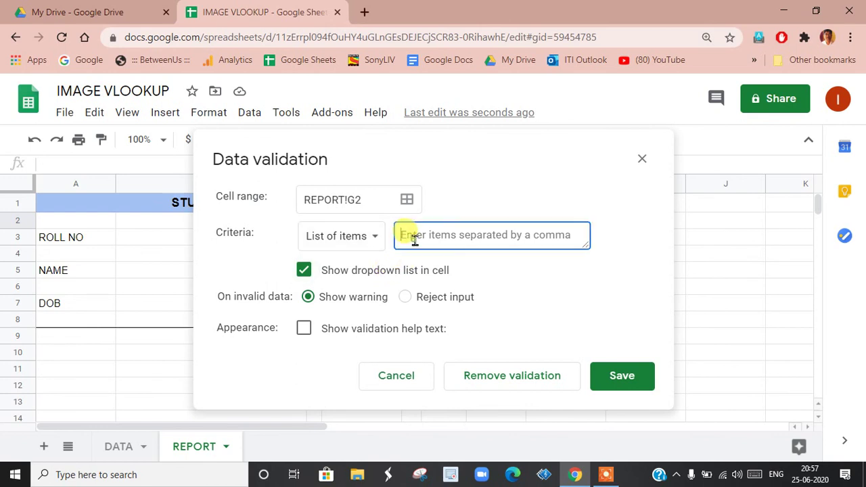
{"action": "type", "text": "1"}
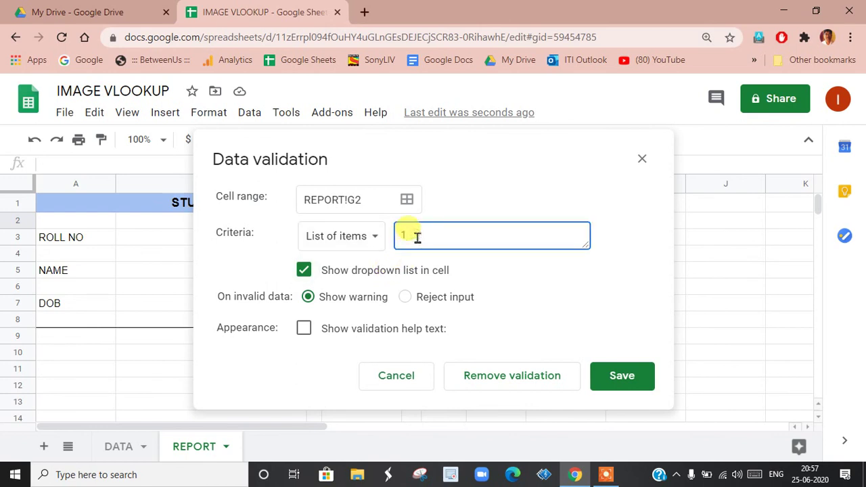
{"action": "type", "text": ",2,3,4,5"}
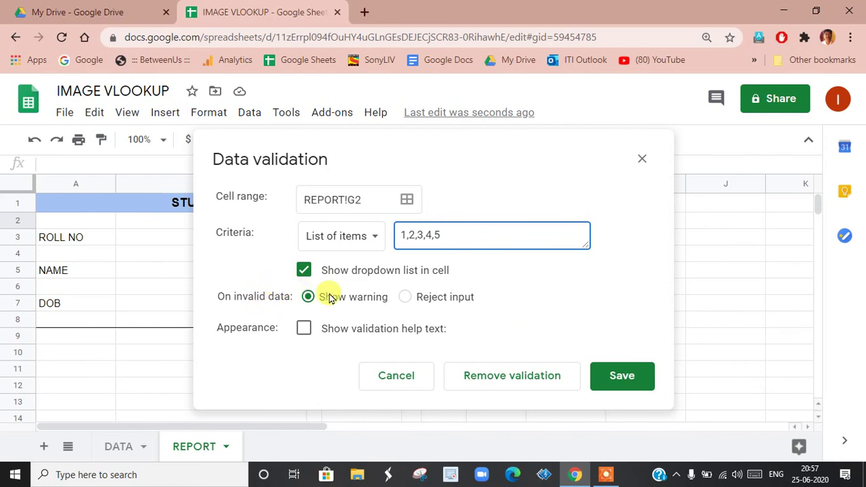
Make the validation reject invalid input, show the help text "SELECT ROLL NO FROM THE DROP DOWN LIST", save it and check the dropdown's choices.
{"action": "left_click", "coordinate": [406, 300]}
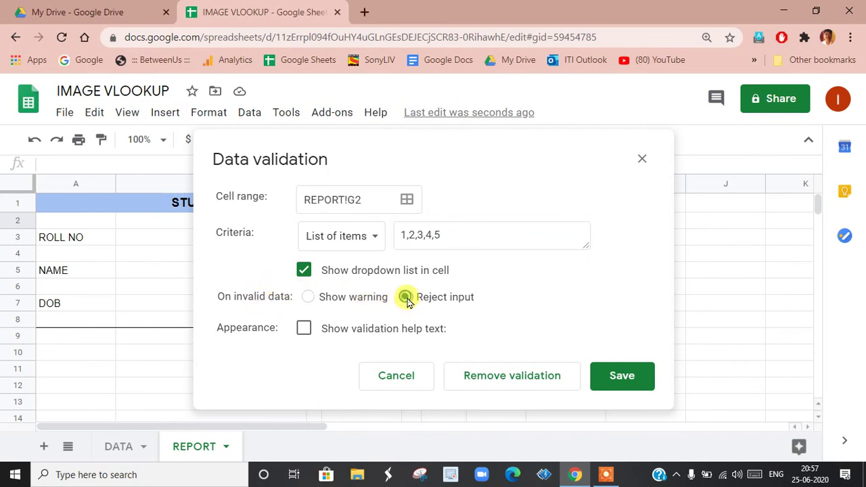
{"action": "left_click", "coordinate": [305, 329]}
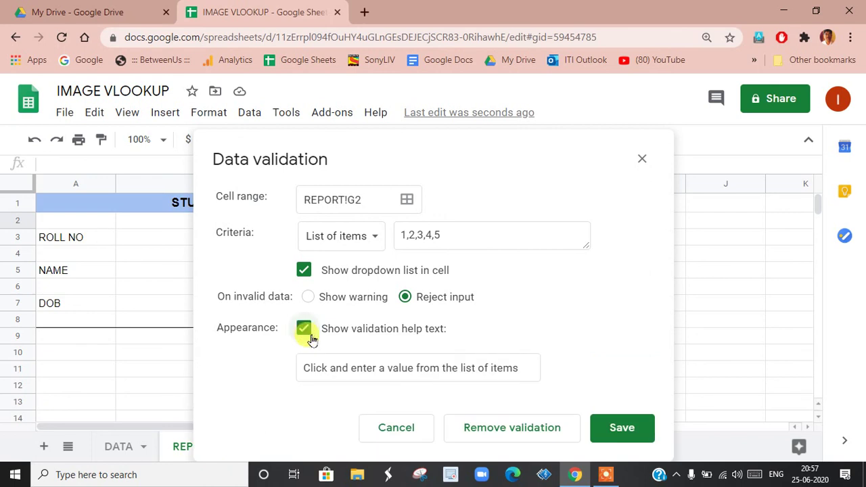
{"action": "left_click_drag", "start_coordinate": [518, 367], "coordinate": [294, 376]}
{"action": "type", "text": "ENTE"}
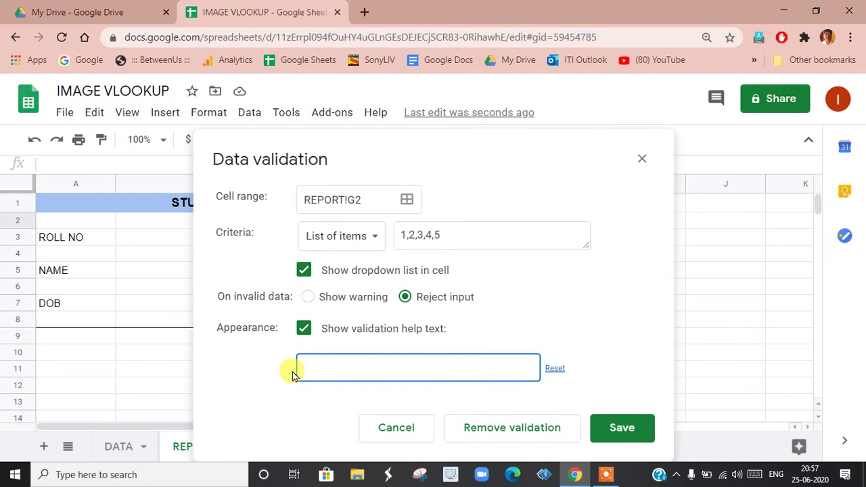
{"action": "type", "text": "SELECT ROLL NO FROM"}
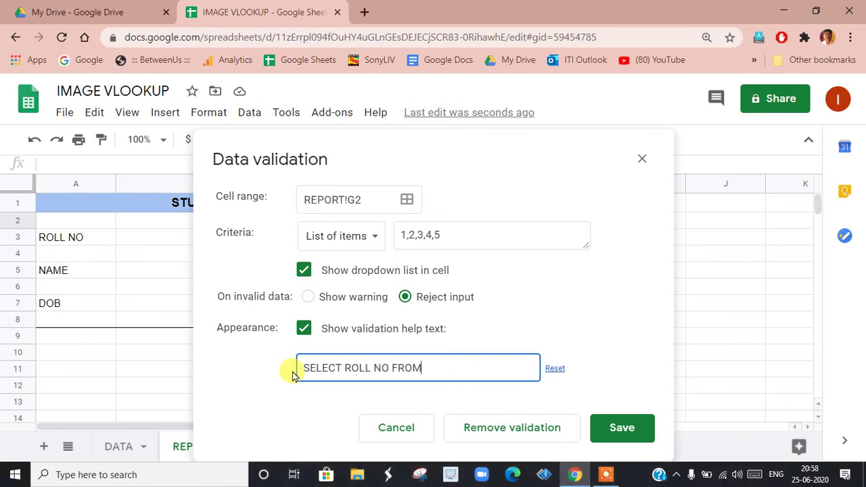
{"action": "type", "text": " THE DROP DOW"}
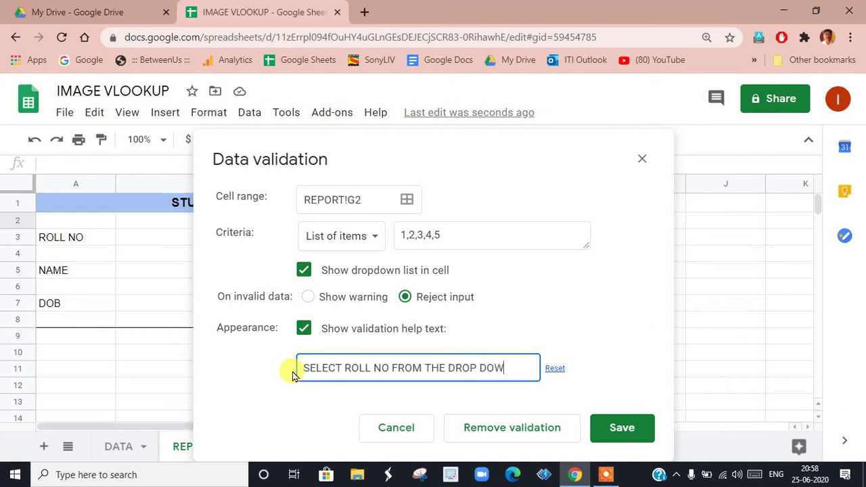
{"action": "type", "text": "N LIST"}
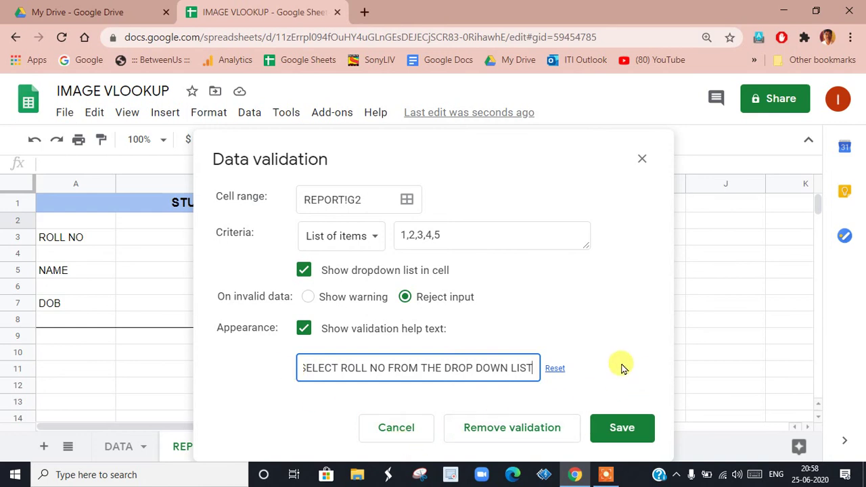
{"action": "left_click", "coordinate": [623, 429]}
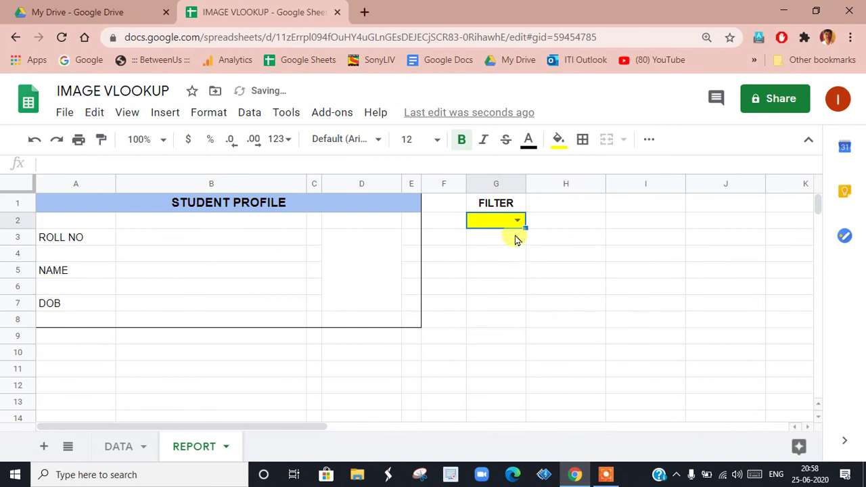
{"action": "left_click", "coordinate": [517, 221]}
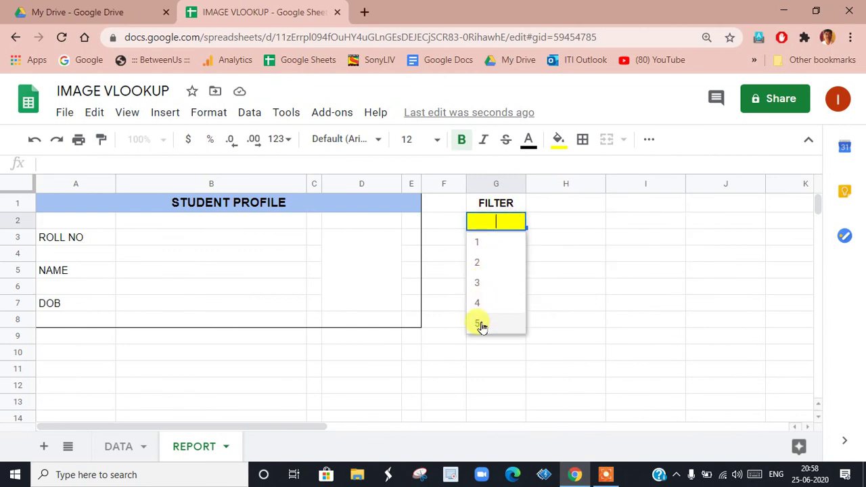
{"action": "left_click", "coordinate": [578, 256]}
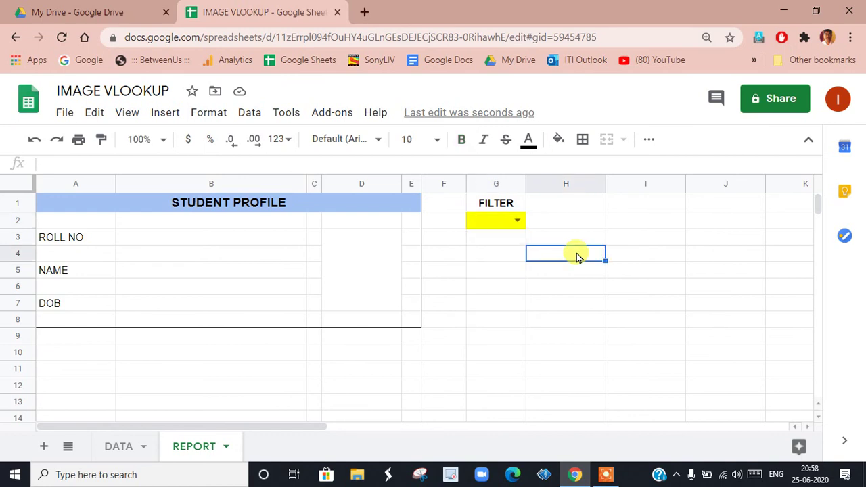
Choose 2 in the FILTER cell G2 and start a VLOOKUP formula in the NAME cell B5 with G2 as search key.
{"action": "left_click", "coordinate": [519, 222]}
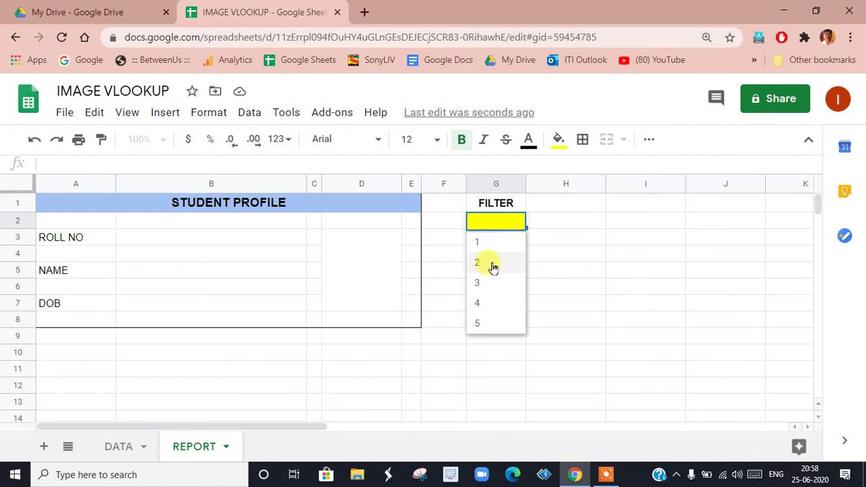
{"action": "left_click", "coordinate": [493, 265]}
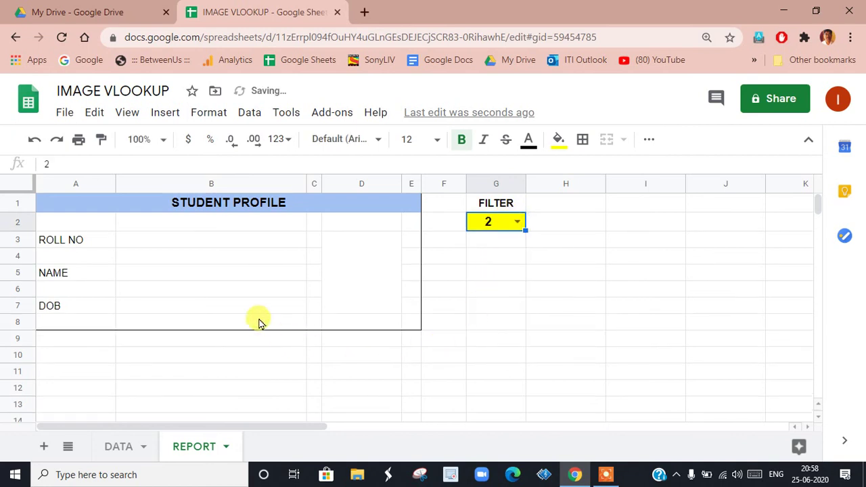
{"action": "left_click", "coordinate": [142, 274]}
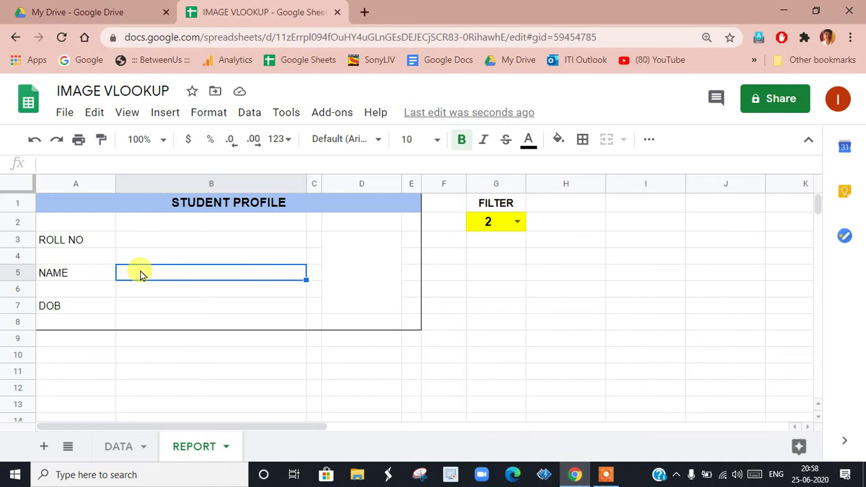
{"action": "type", "text": "="}
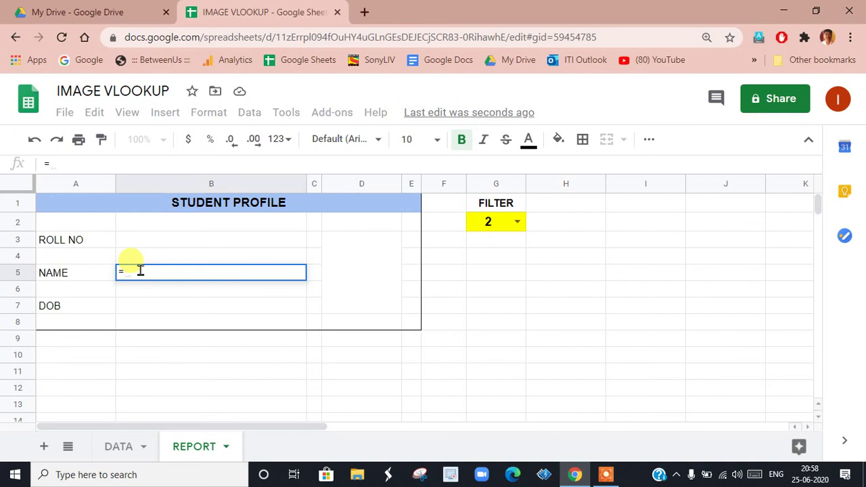
{"action": "type", "text": "VLOOKUP"}
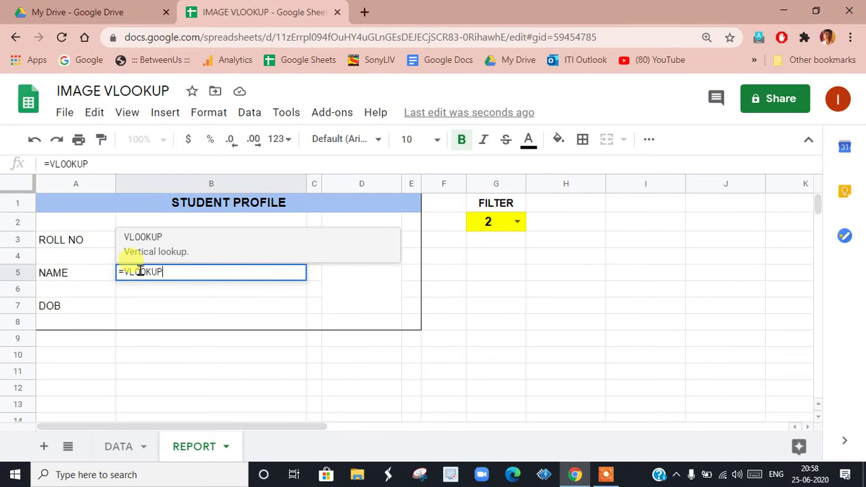
{"action": "type", "text": "("}
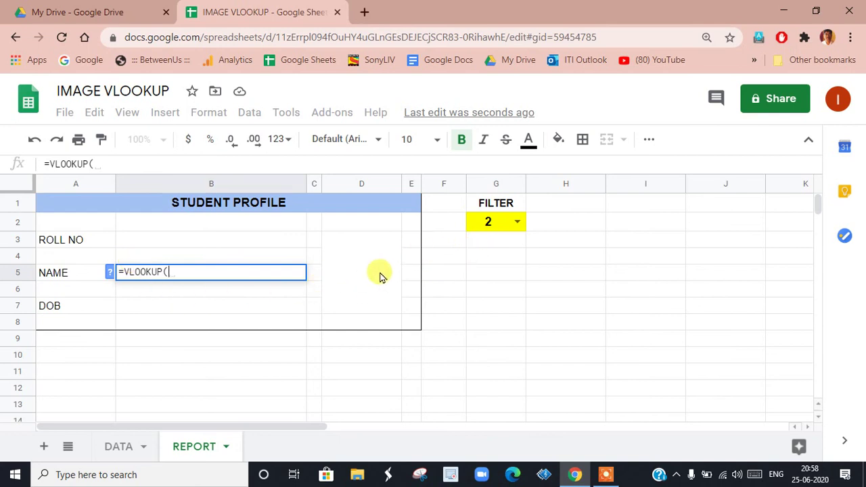
{"action": "left_click", "coordinate": [125, 447]}
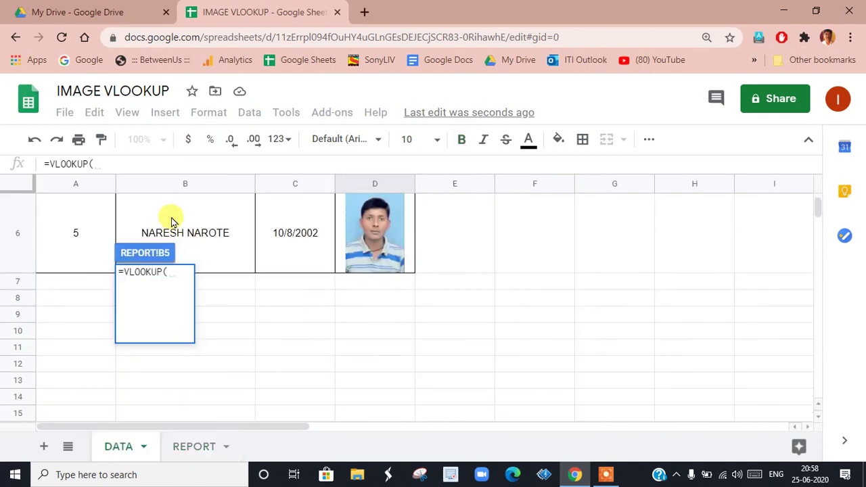
{"action": "left_click", "coordinate": [184, 446]}
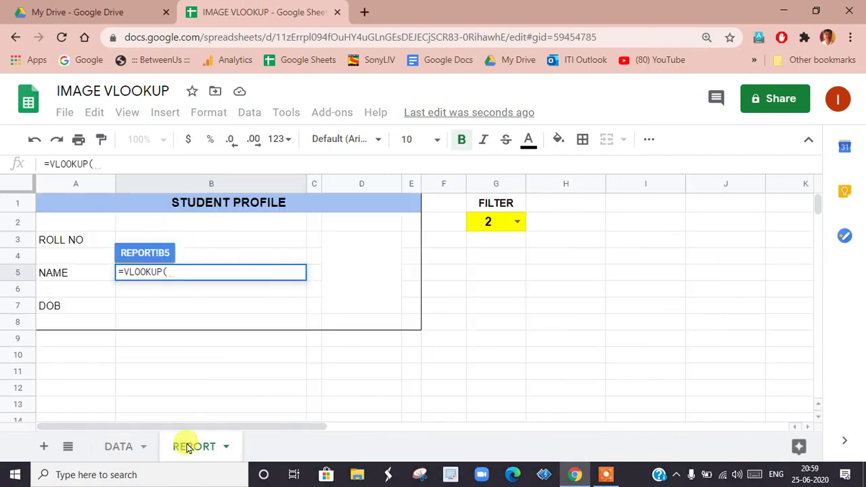
{"action": "left_click", "coordinate": [489, 226]}
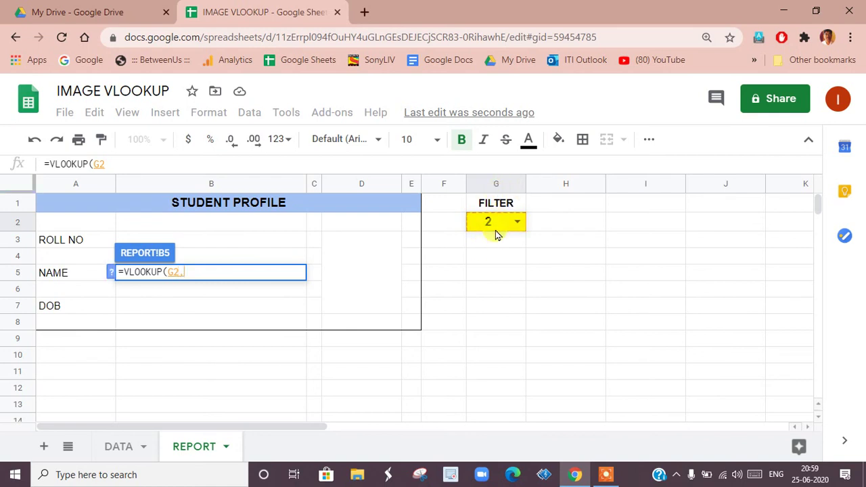
{"action": "type", "text": ","}
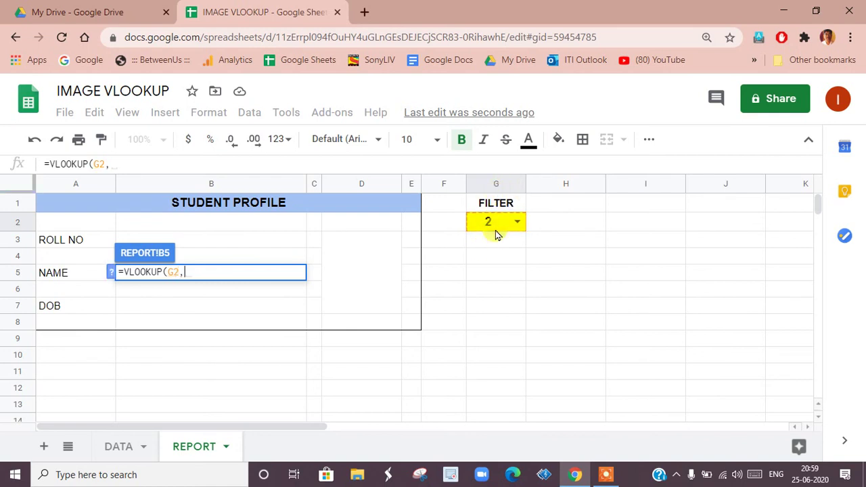
Set the NAME formula's lookup range to the DATA sheet's records as the open-ended range DATA!A2:D.
{"action": "left_click", "coordinate": [126, 459]}
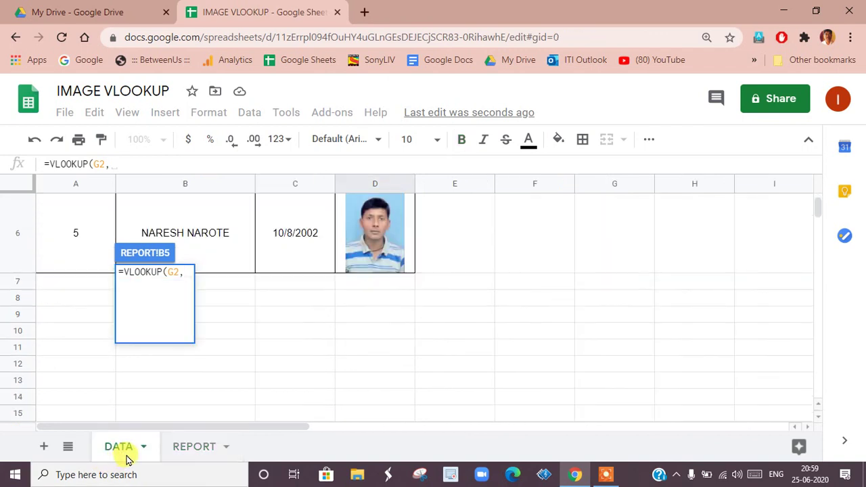
{"action": "scroll", "coordinate": [267, 304], "scroll_direction": "up", "scroll_amount": 5}
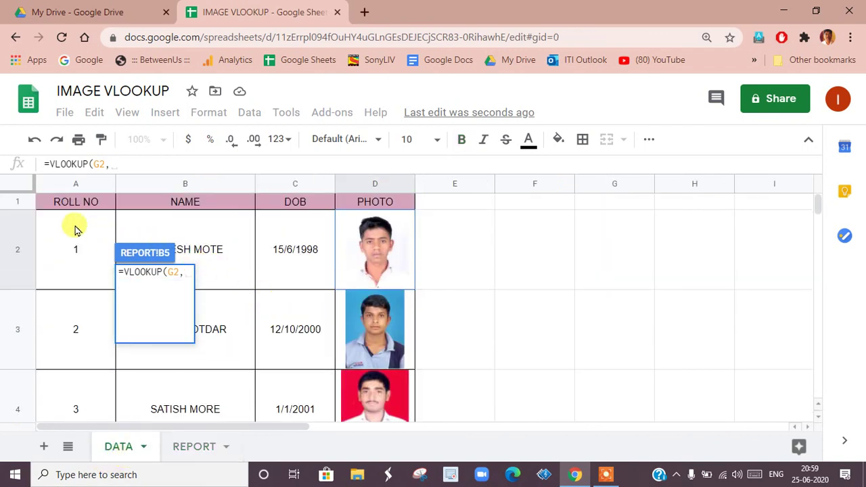
{"action": "left_click_drag", "start_coordinate": [75, 230], "coordinate": [379, 360]}
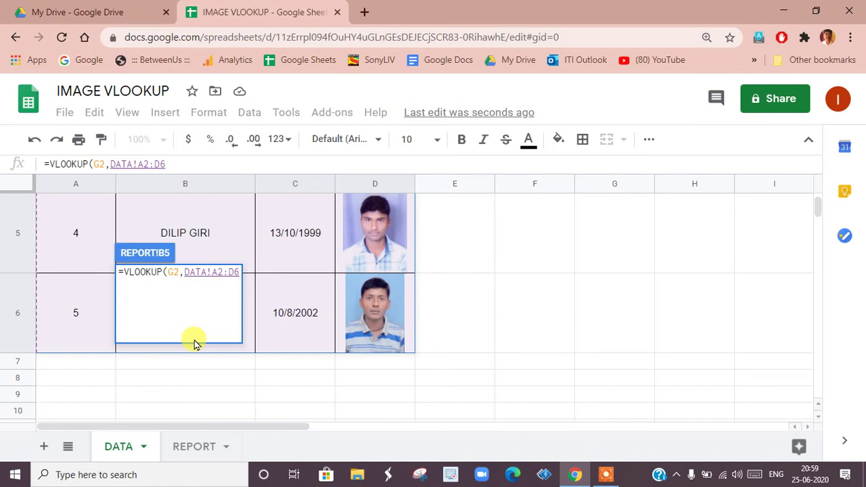
{"action": "left_click", "coordinate": [174, 163]}
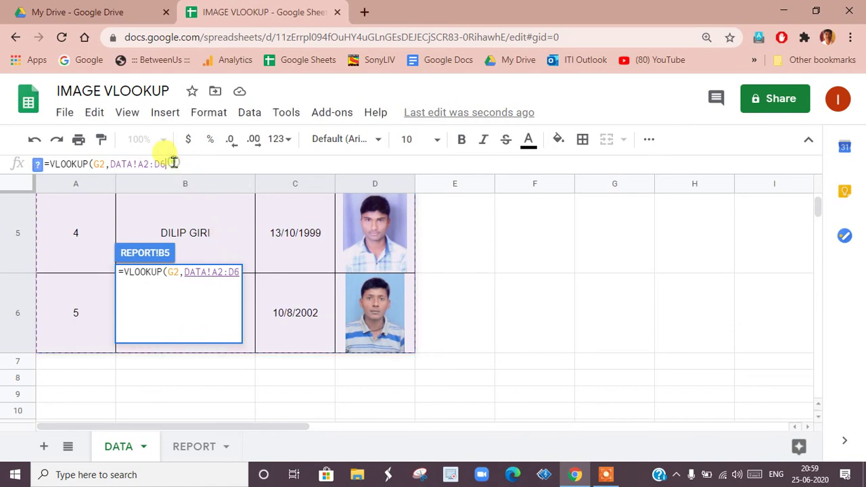
{"action": "key", "text": "BackSpace"}
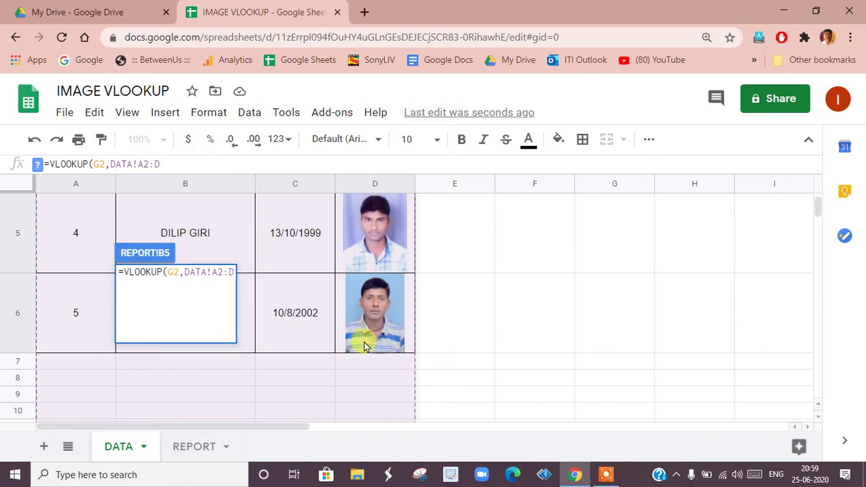
{"action": "type", "text": ","}
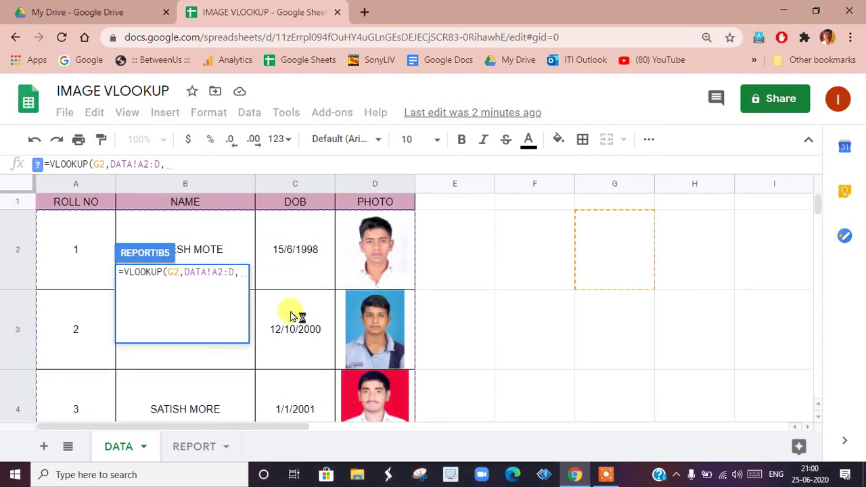
Complete the NAME formula with column index 2 and exact match 0, and test it by choosing 3 in the FILTER cell.
{"action": "scroll", "coordinate": [281, 339], "scroll_direction": "up", "scroll_amount": 3}
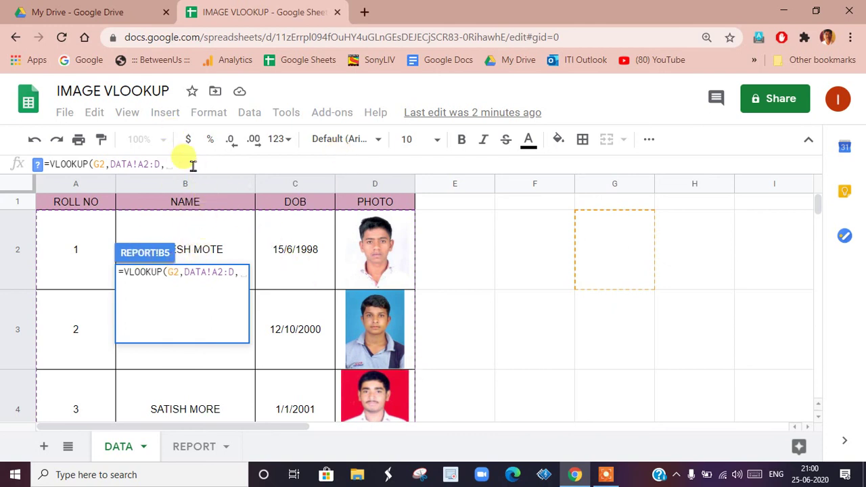
{"action": "type", "text": "2"}
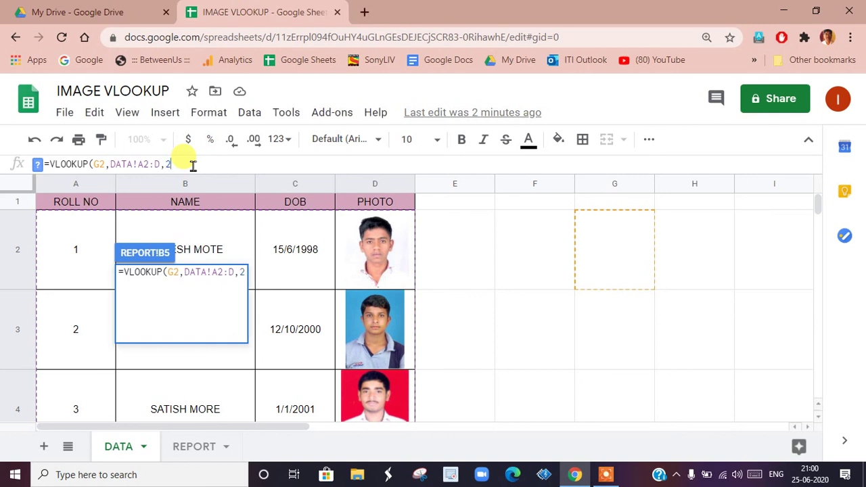
{"action": "type", "text": ","}
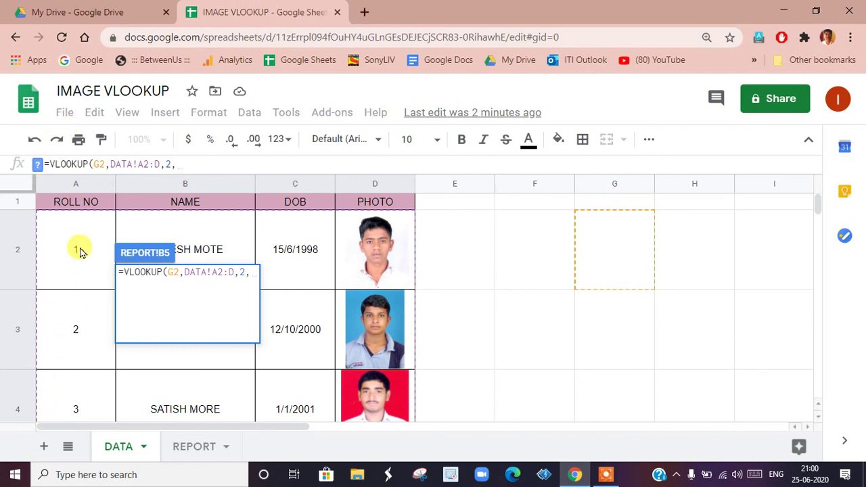
{"action": "scroll", "coordinate": [79, 251], "scroll_direction": "down", "scroll_amount": 3}
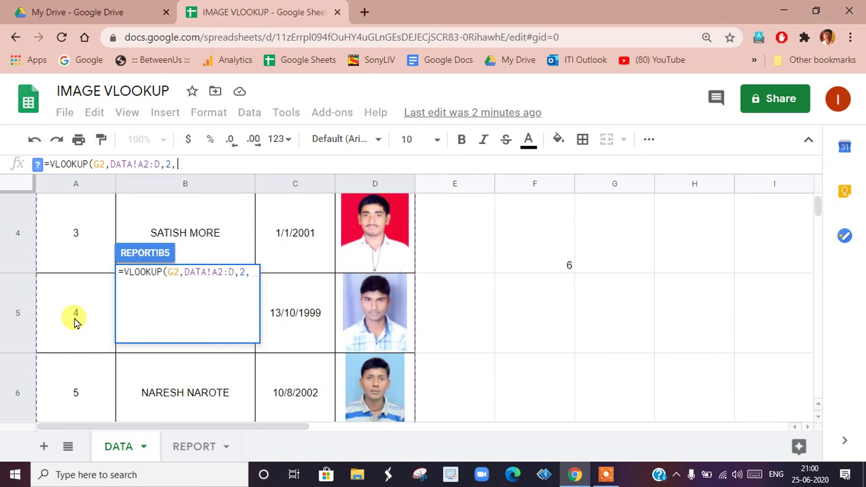
{"action": "type", "text": "0"}
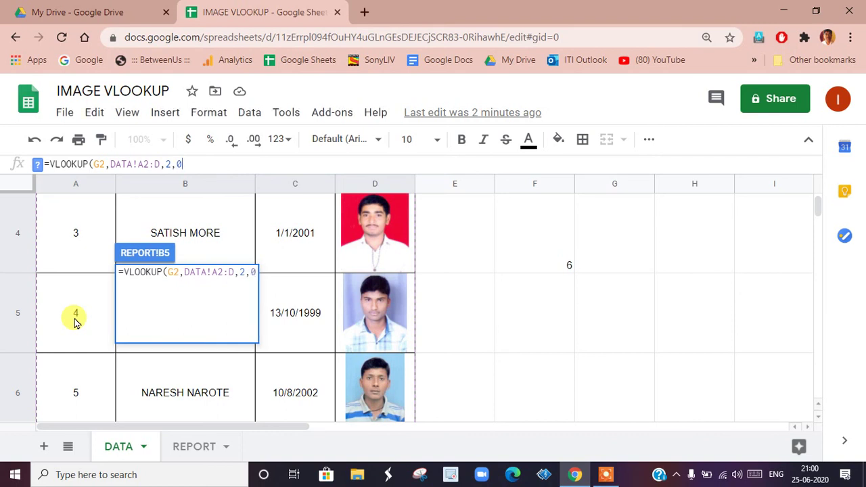
{"action": "type", "text": ")"}
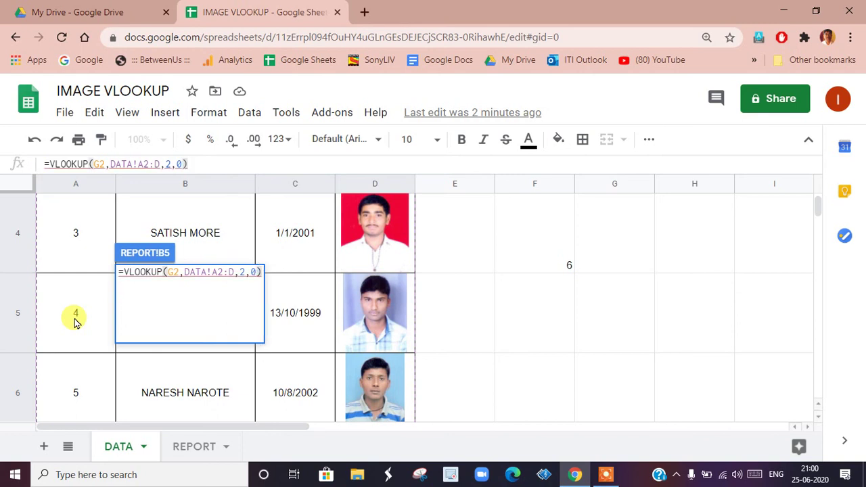
{"action": "key", "text": "Return"}
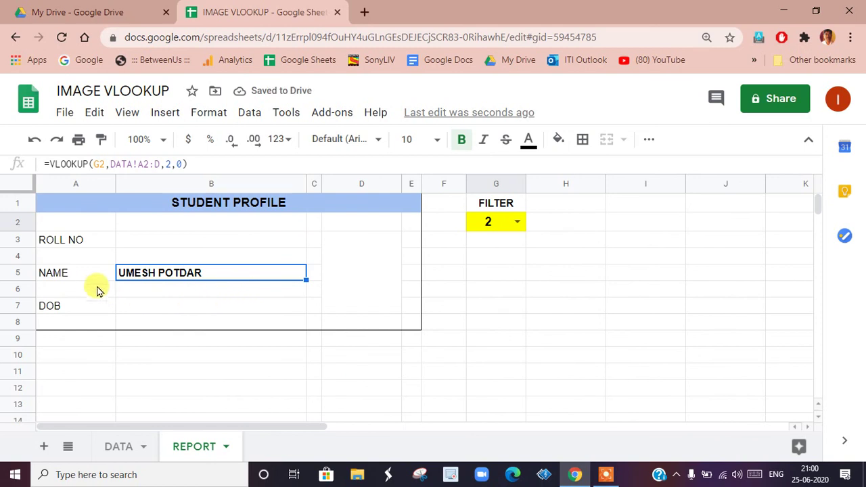
{"action": "double_click", "coordinate": [513, 224]}
{"action": "left_click", "coordinate": [494, 282]}
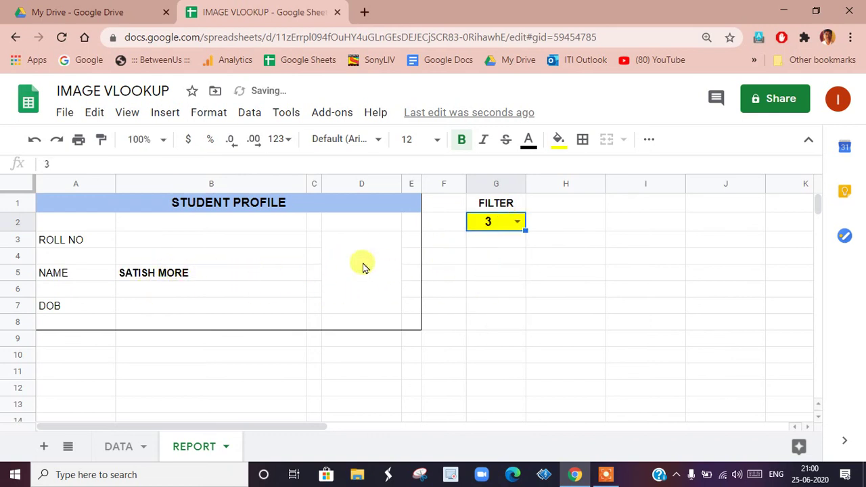
Start a VLOOKUP formula in the DOB cell B7 with the FILTER cell G2 as search key.
{"action": "left_click", "coordinate": [132, 306]}
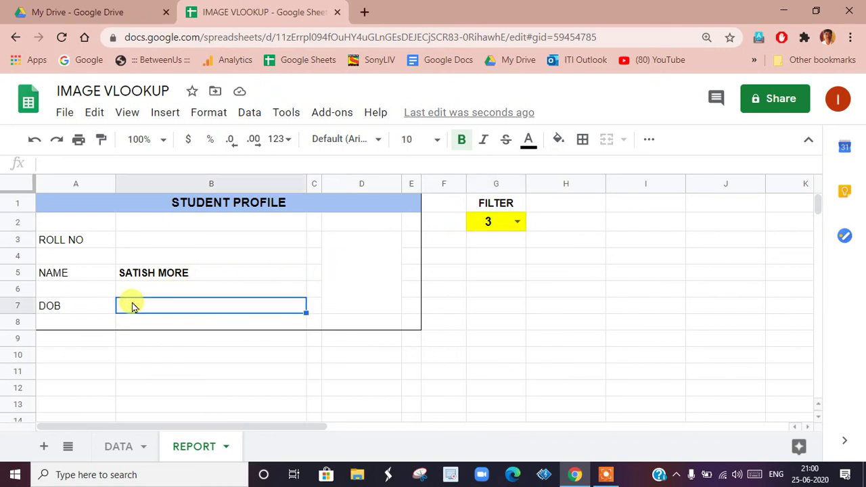
{"action": "type", "text": "=VLOOK"}
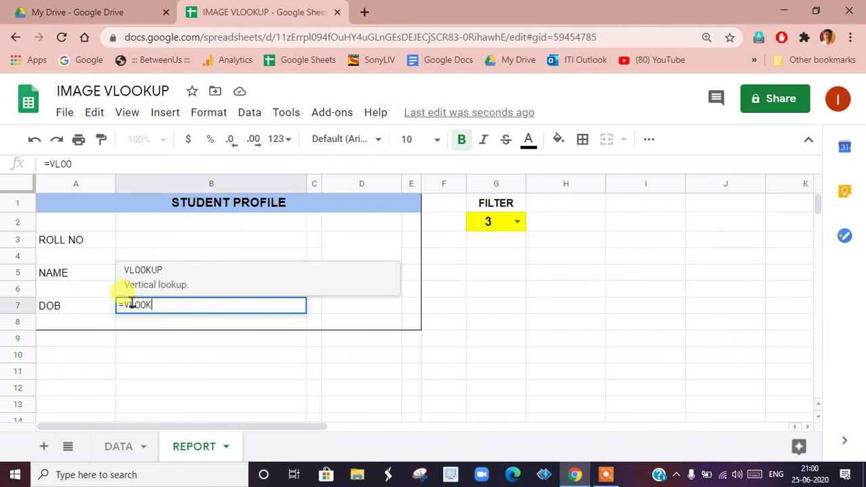
{"action": "type", "text": "UP("}
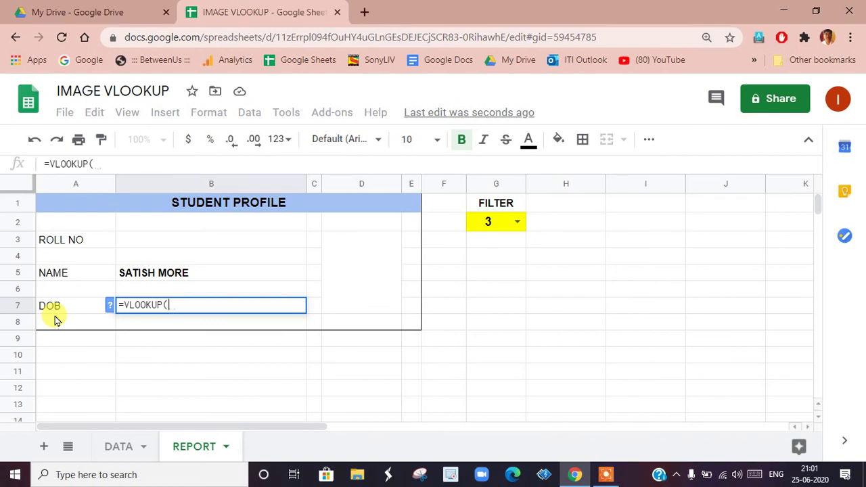
{"action": "left_click", "coordinate": [500, 225]}
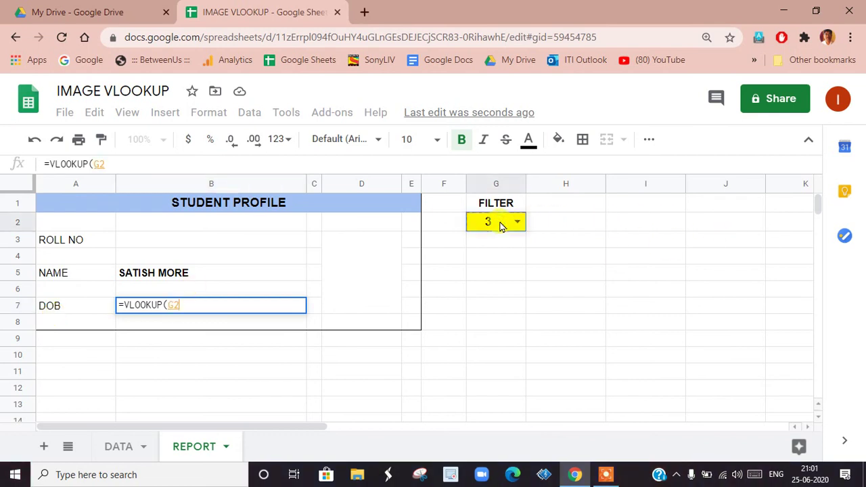
{"action": "type", "text": ","}
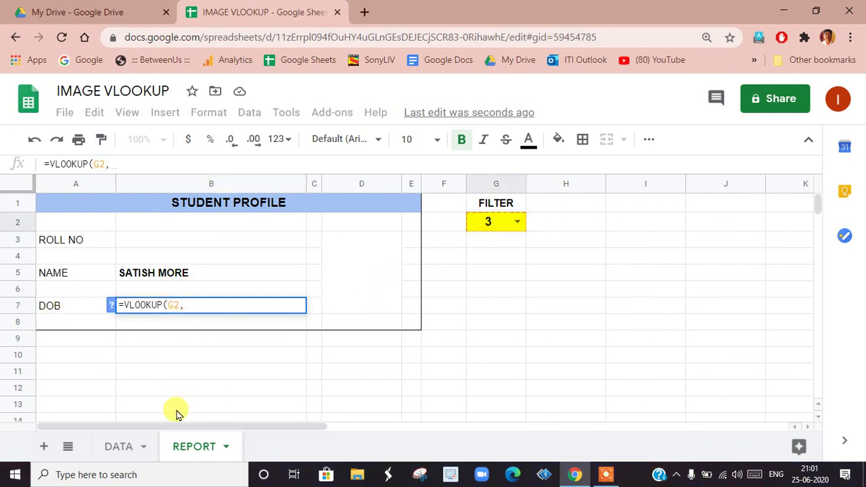
Set the DOB formula's lookup range to the DATA sheet's records as the open-ended range DATA!A2:D.
{"action": "left_click", "coordinate": [118, 450]}
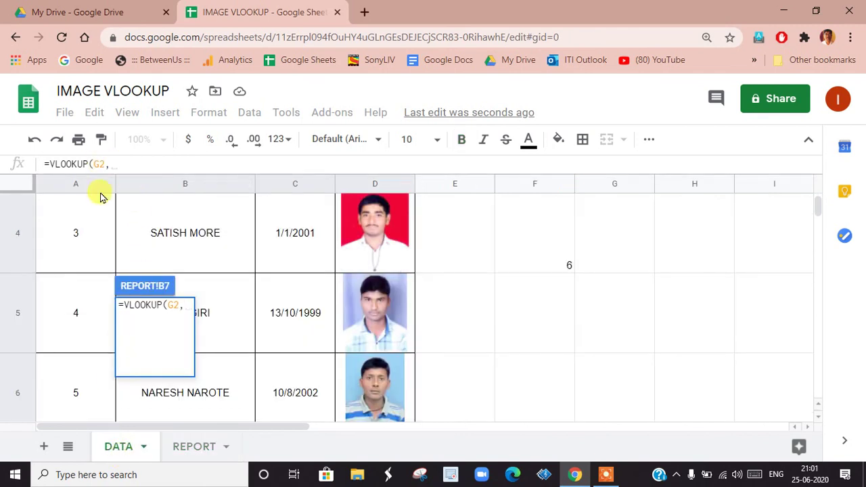
{"action": "scroll", "coordinate": [131, 270], "scroll_direction": "up", "scroll_amount": 3}
{"action": "left_click_drag", "start_coordinate": [86, 255], "coordinate": [366, 348]}
{"action": "left_click", "coordinate": [184, 165]}
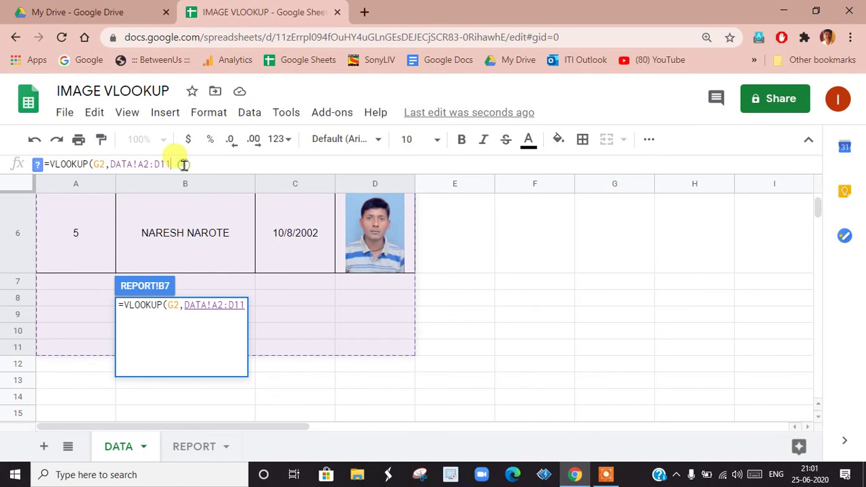
{"action": "key", "text": "BackSpace"}
{"action": "key", "text": "BackSpace"}
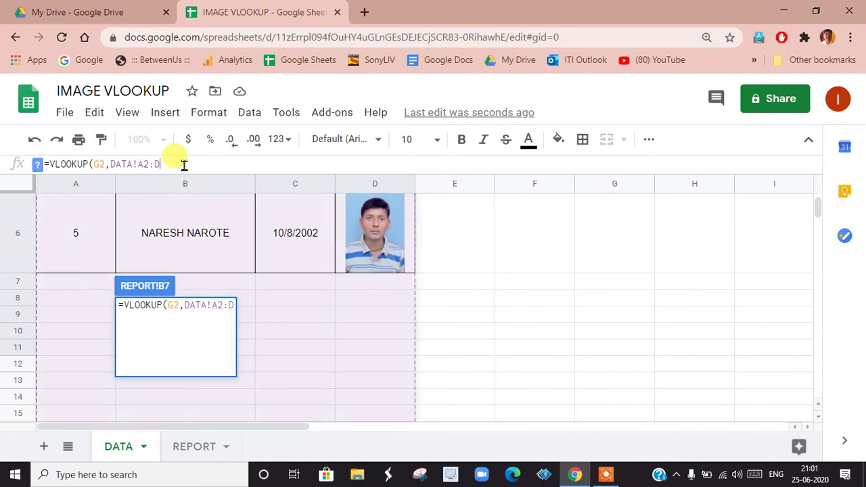
Complete the DOB formula in B7 with column index 3 and exact match 0.
{"action": "type", "text": ","}
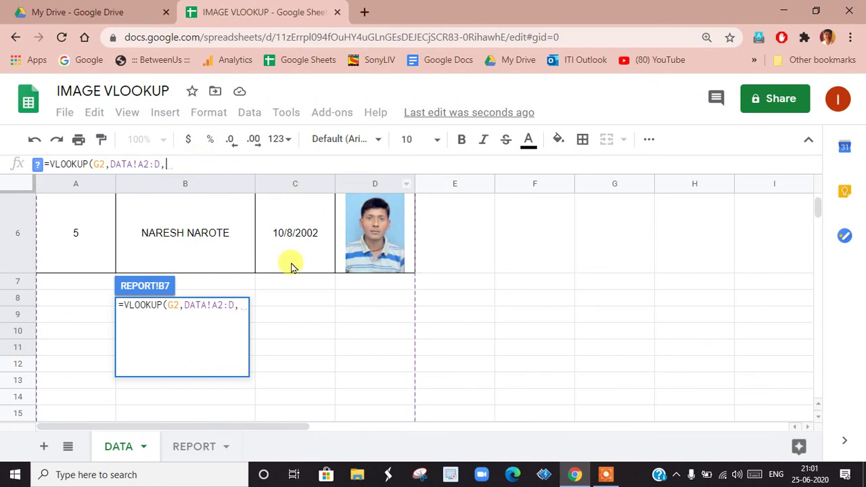
{"action": "type", "text": "3"}
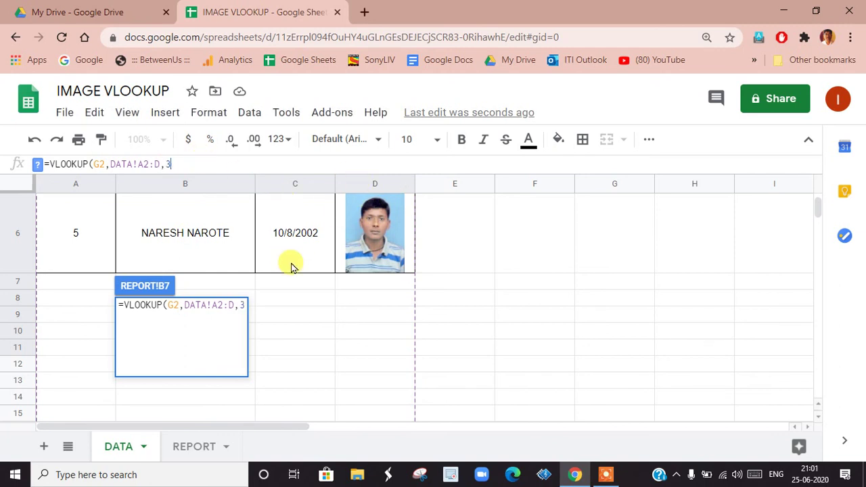
{"action": "type", "text": ",0"}
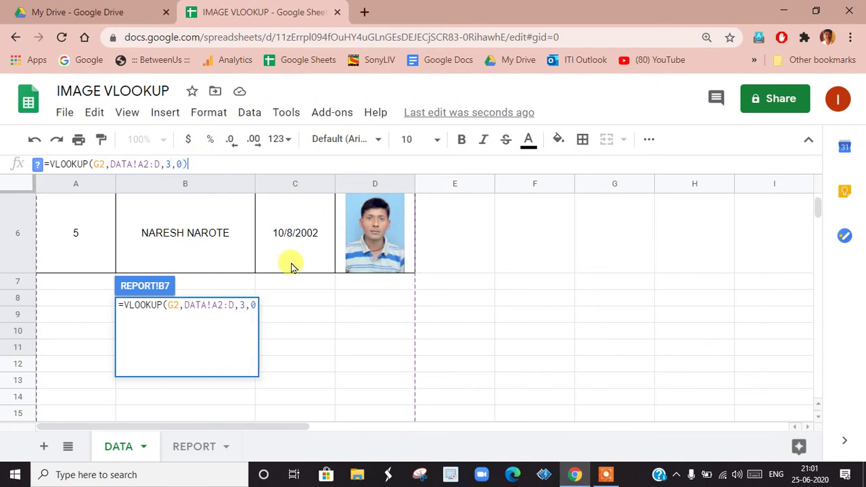
{"action": "type", "text": ")"}
{"action": "key", "text": "Return"}
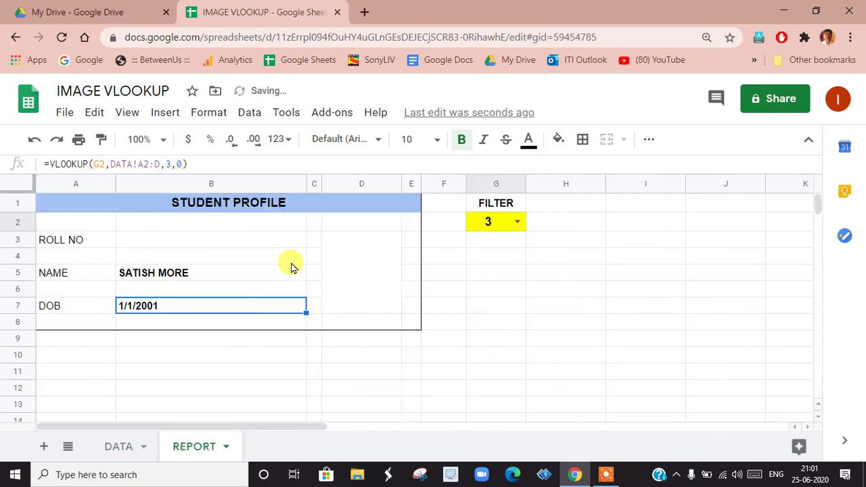
Copy the DOB cell's VLOOKUP formula text without its equals sign, leaving the cell unchanged.
{"action": "left_click", "coordinate": [352, 284]}
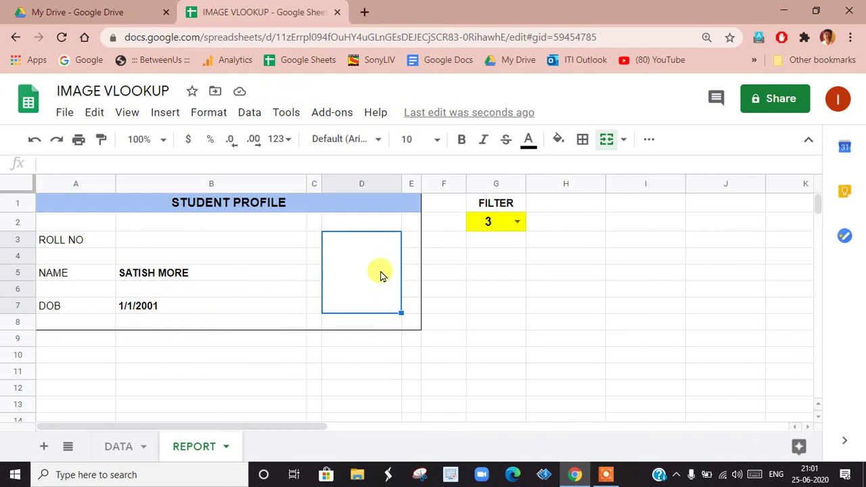
{"action": "left_click", "coordinate": [156, 308]}
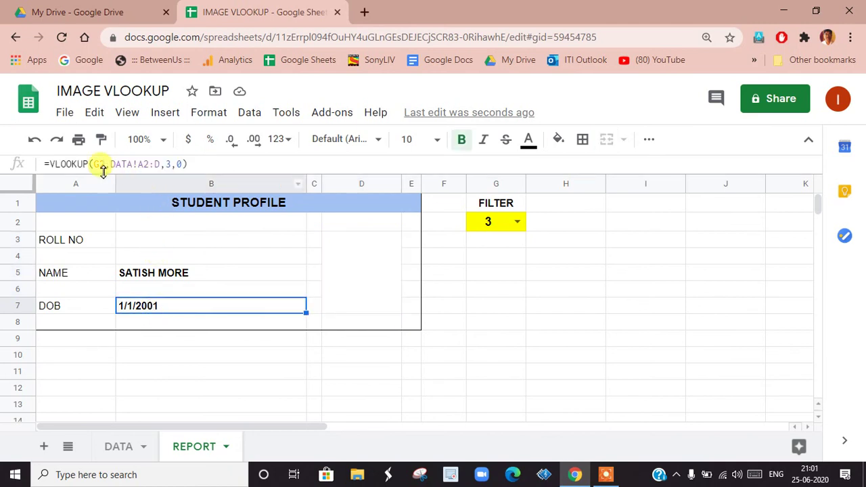
{"action": "left_click_drag", "start_coordinate": [49, 164], "coordinate": [192, 165]}
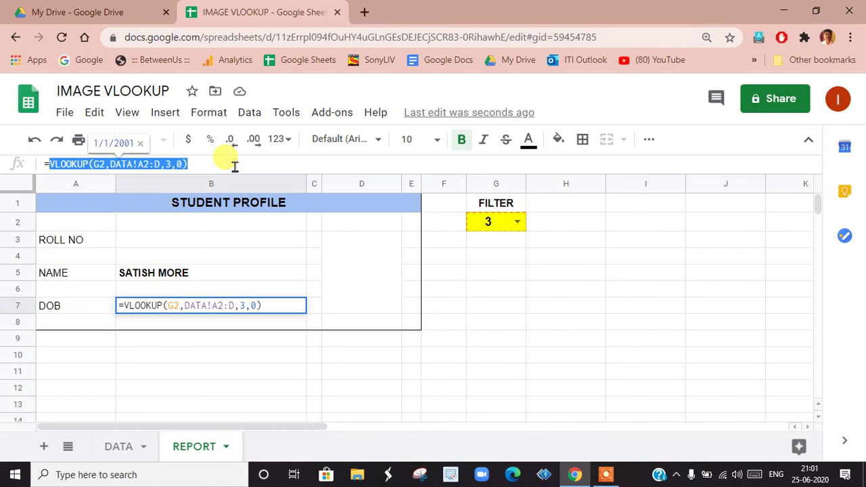
{"action": "key", "text": "ctrl+c"}
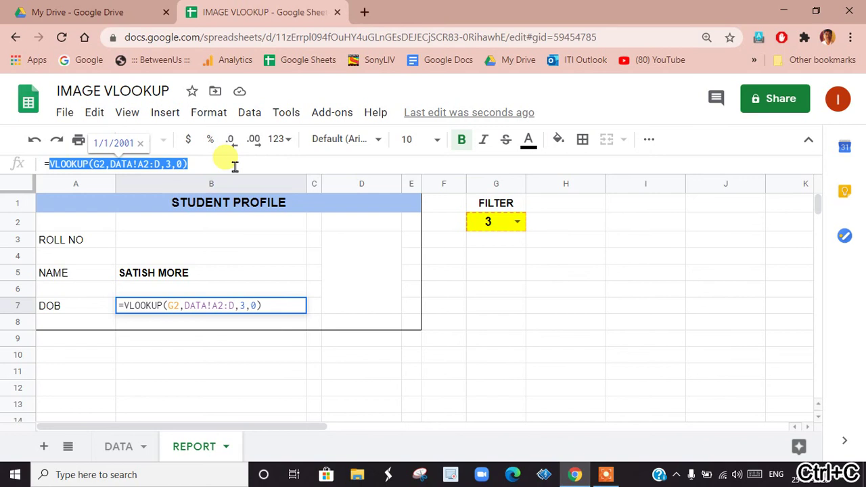
{"action": "key", "text": "Escape"}
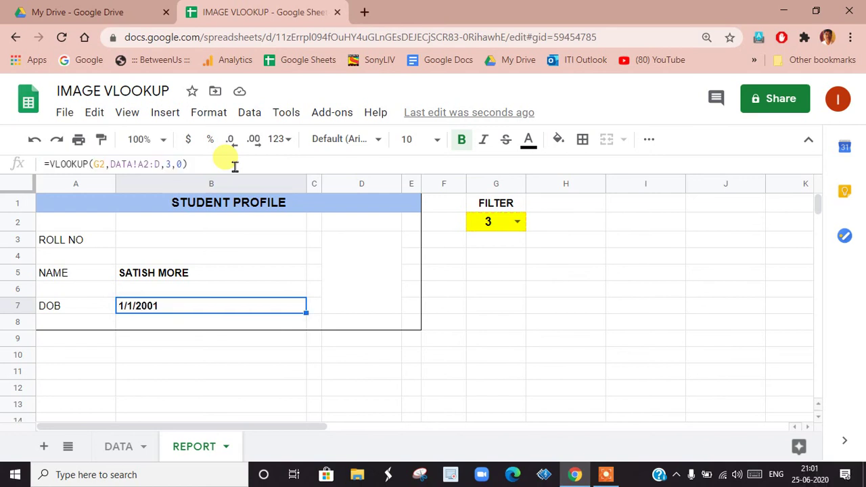
Enter the copied VLOOKUP formula in the merged photo cell D3 with the column index changed to 4.
{"action": "left_click", "coordinate": [353, 263]}
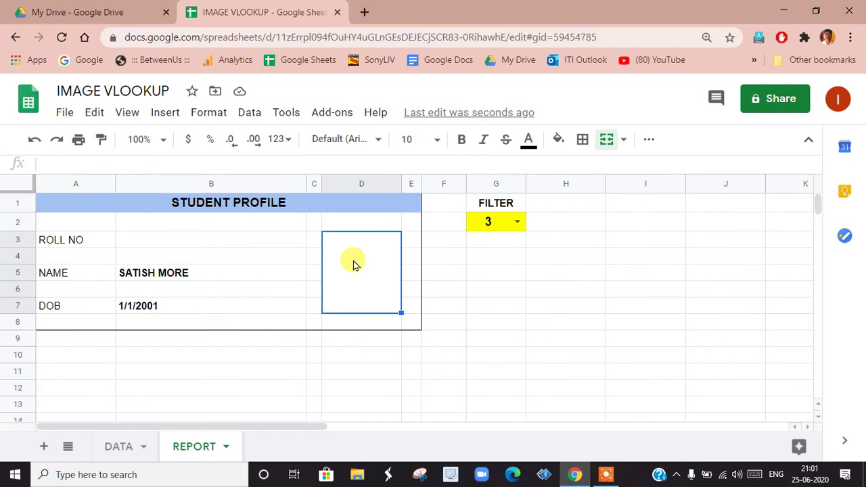
{"action": "type", "text": "="}
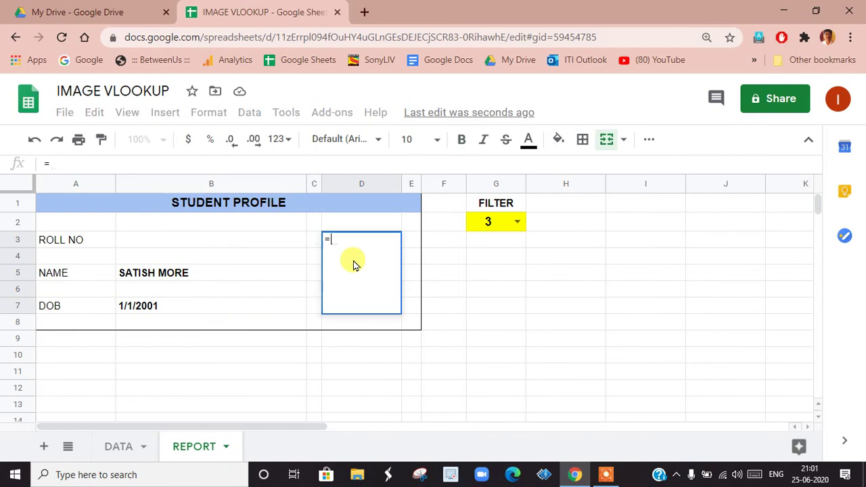
{"action": "key", "text": "ctrl+v"}
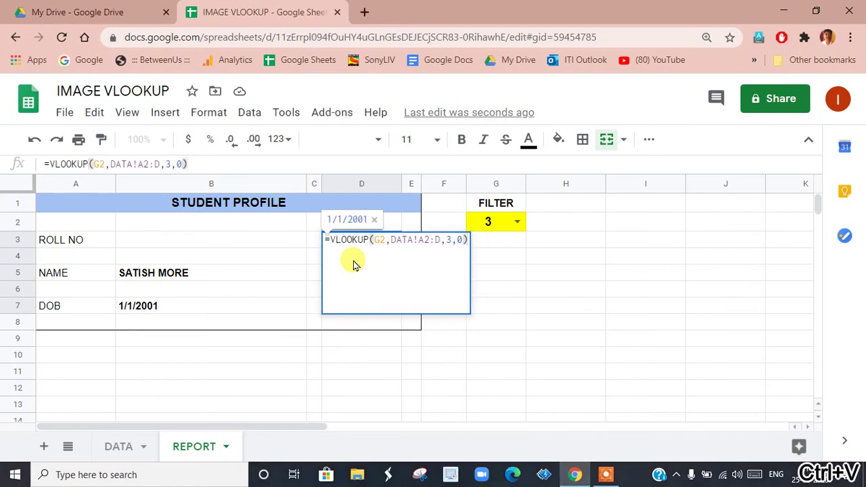
{"action": "left_click", "coordinate": [452, 240]}
{"action": "key", "text": "BackSpace"}
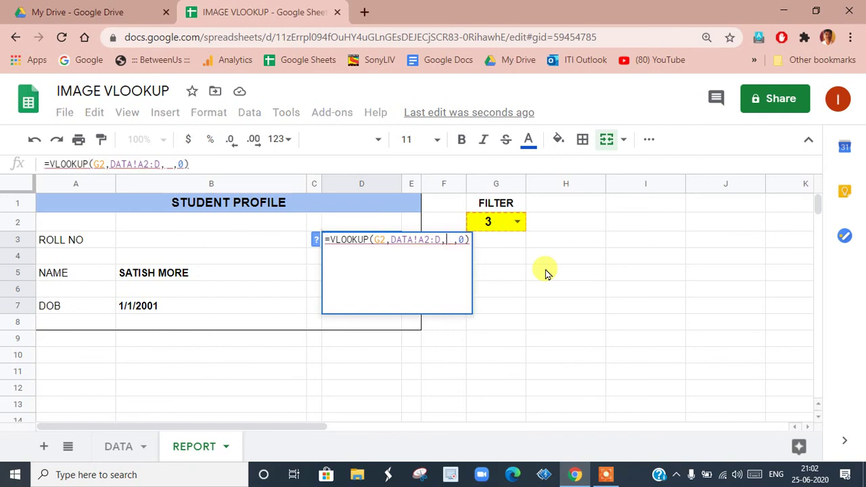
{"action": "type", "text": "4"}
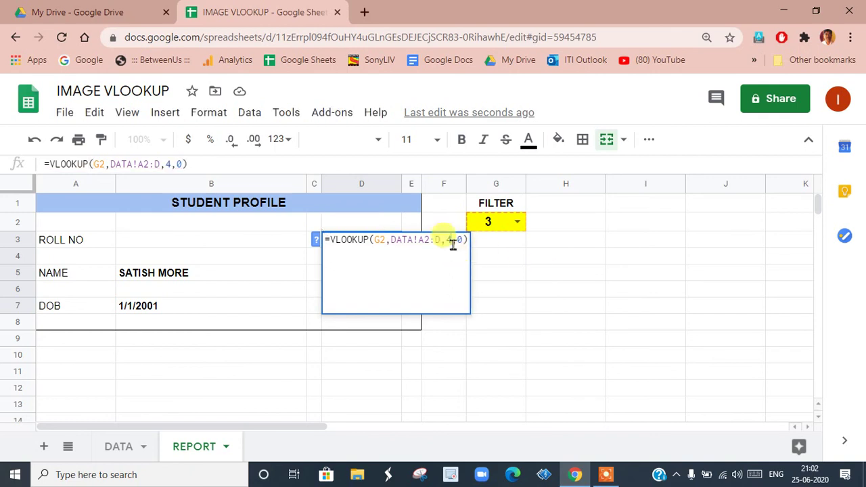
{"action": "key", "text": "Return"}
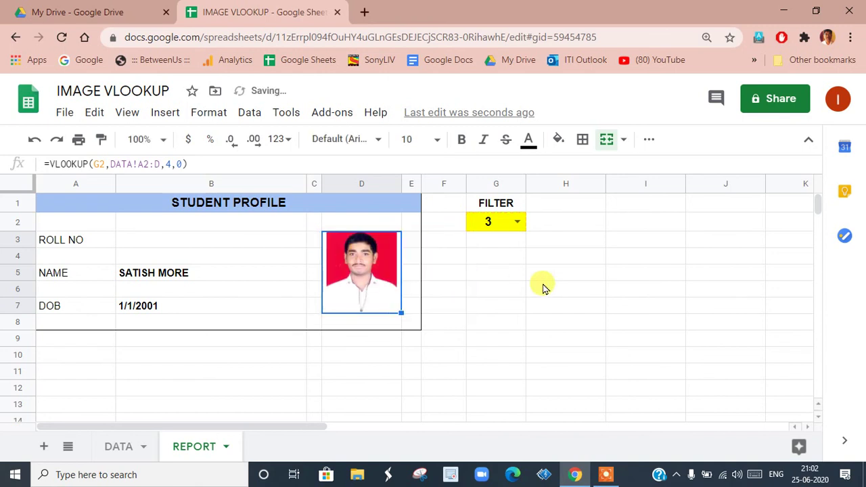
Link the ROLL NO cell B3 to the FILTER cell with the formula =G2.
{"action": "left_click", "coordinate": [144, 241]}
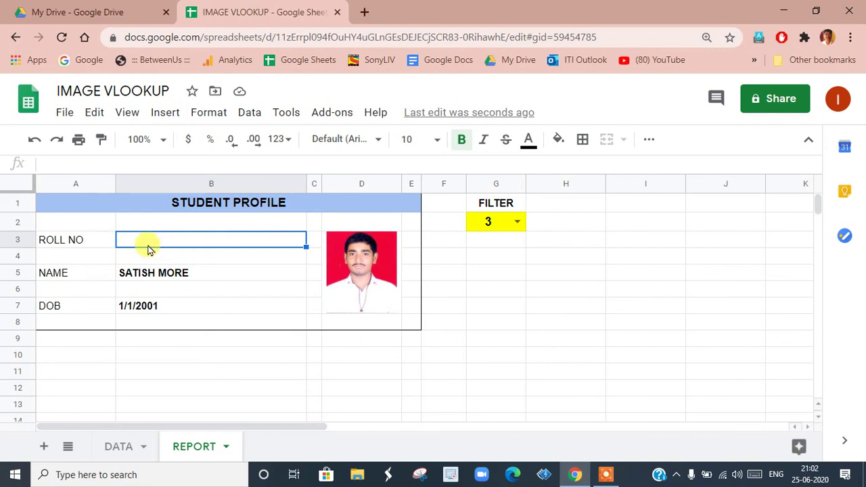
{"action": "type", "text": "="}
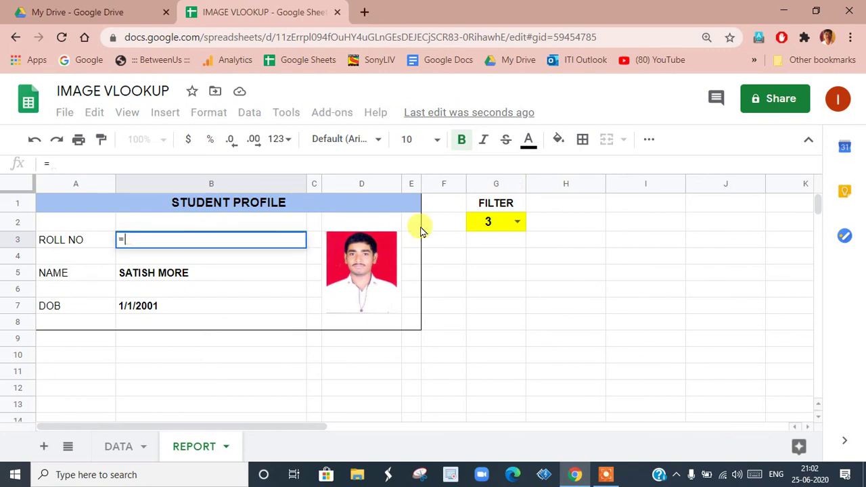
{"action": "left_click", "coordinate": [484, 228]}
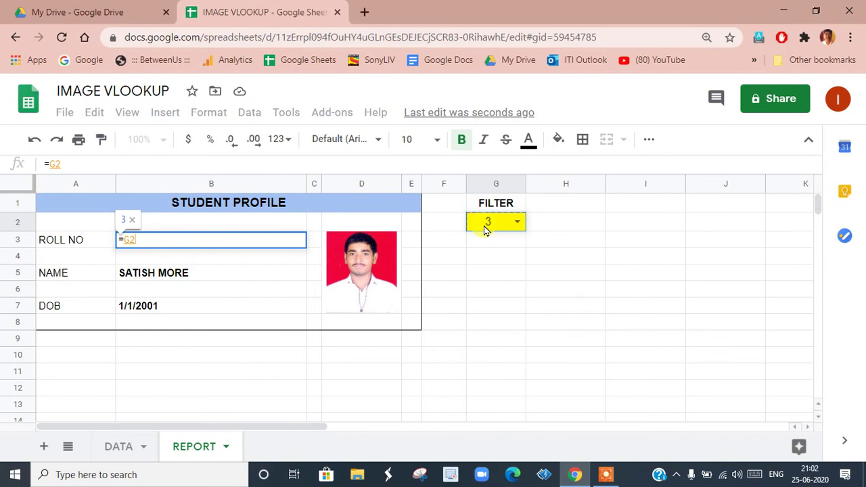
{"action": "key", "text": "Return"}
Test the report by choosing 1, 2 and 4 in the FILTER cell, and compare roll number 4 with its DATA sheet record.
{"action": "left_click", "coordinate": [518, 222]}
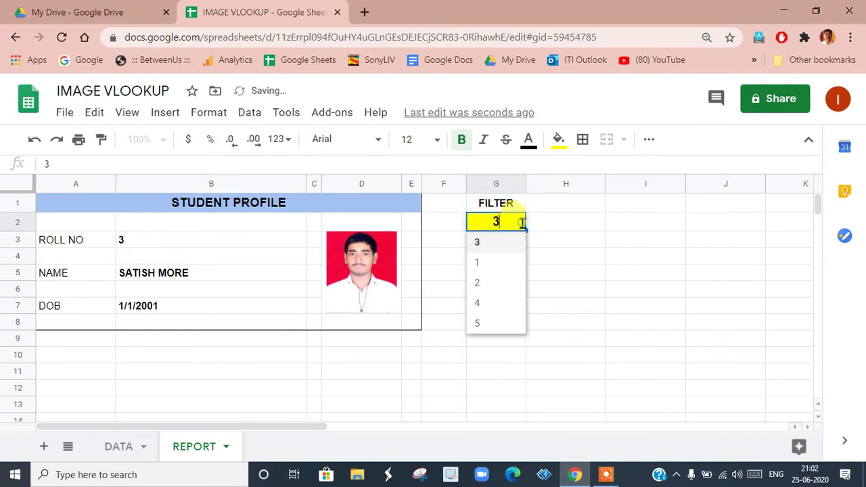
{"action": "left_click", "coordinate": [488, 264]}
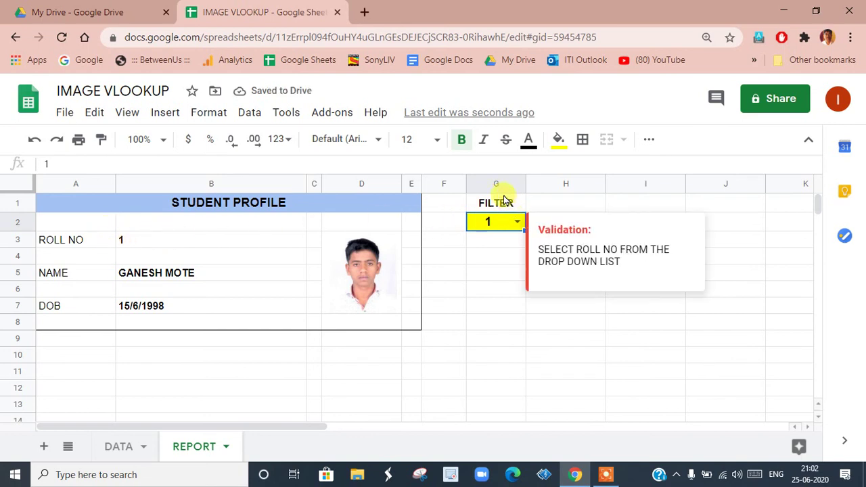
{"action": "left_click", "coordinate": [503, 228]}
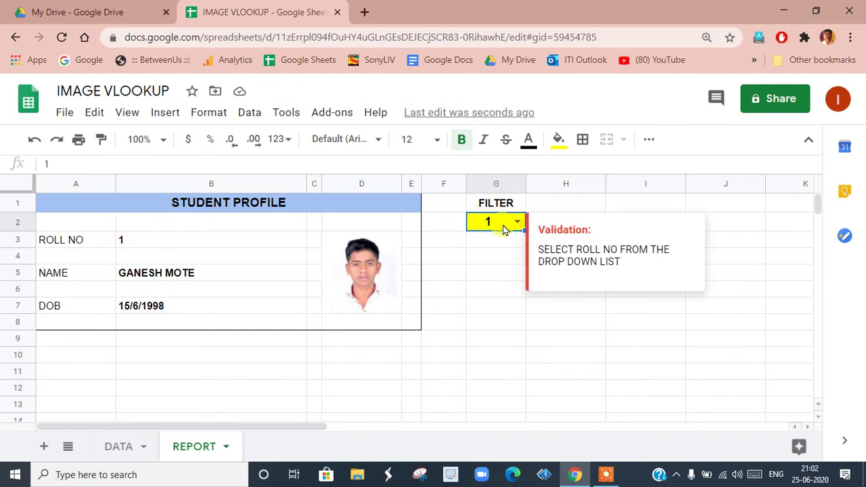
{"action": "double_click", "coordinate": [514, 222]}
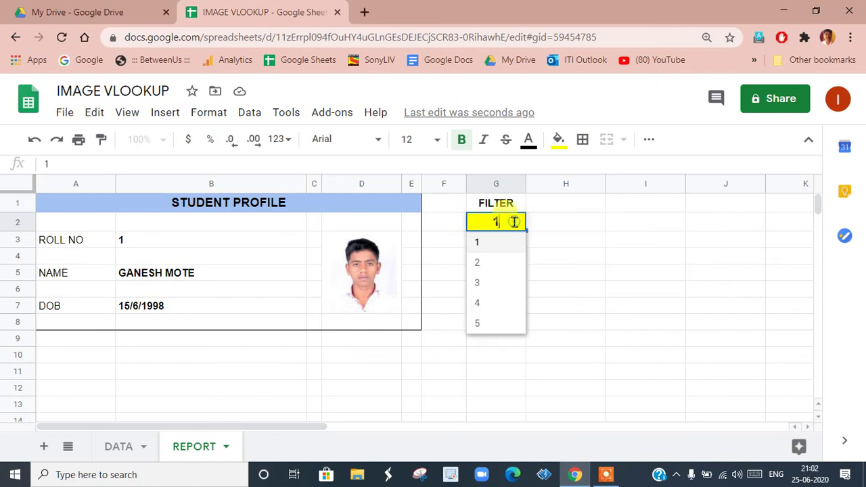
{"action": "left_click", "coordinate": [492, 268]}
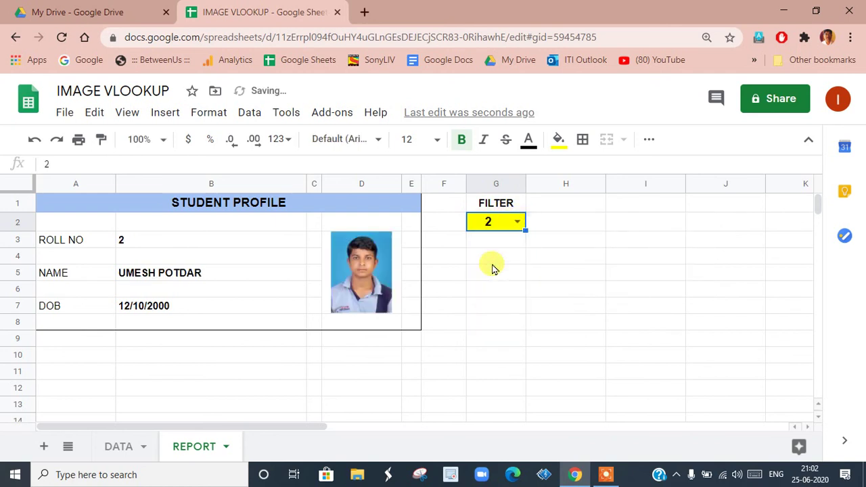
{"action": "double_click", "coordinate": [514, 228]}
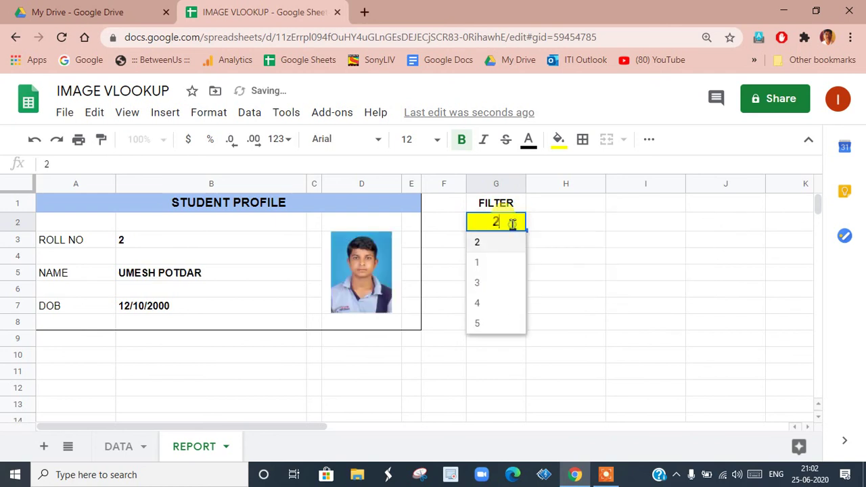
{"action": "left_click", "coordinate": [486, 305]}
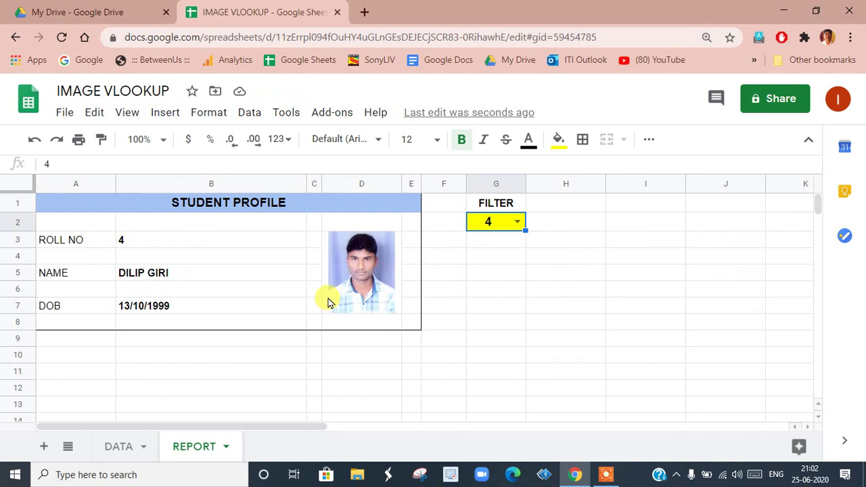
{"action": "left_click", "coordinate": [126, 449]}
{"action": "scroll", "coordinate": [203, 319], "scroll_direction": "up", "scroll_amount": 6}
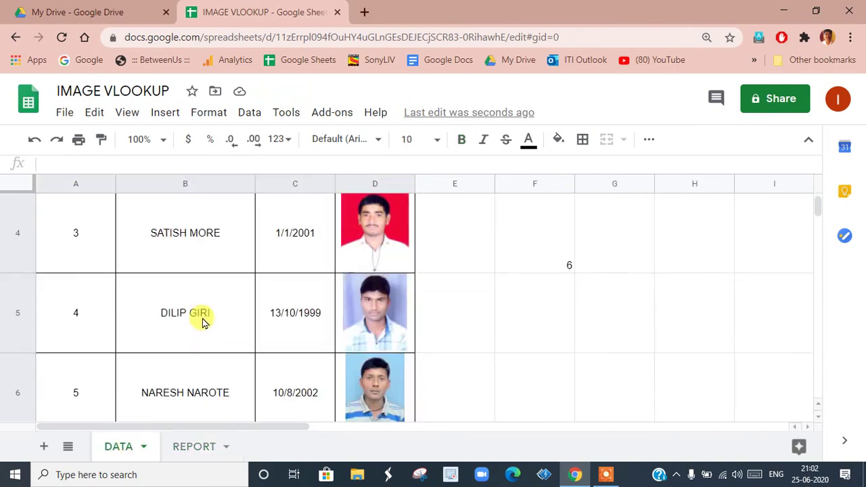
{"action": "left_click", "coordinate": [197, 449]}
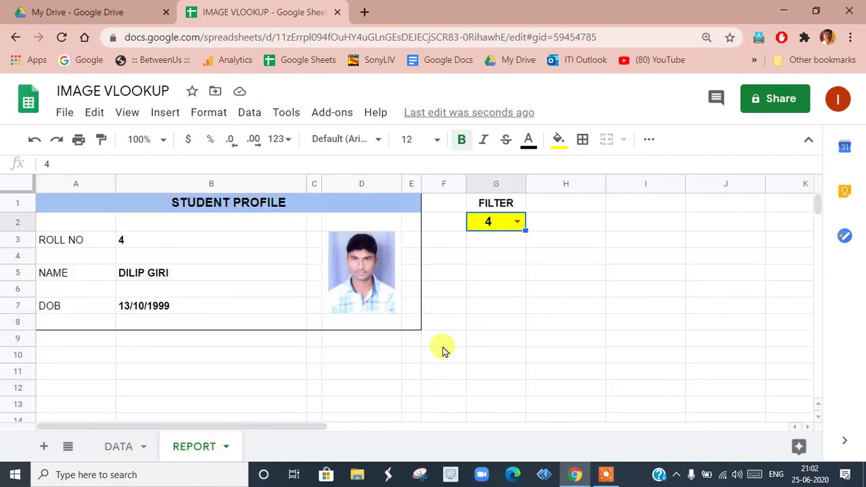